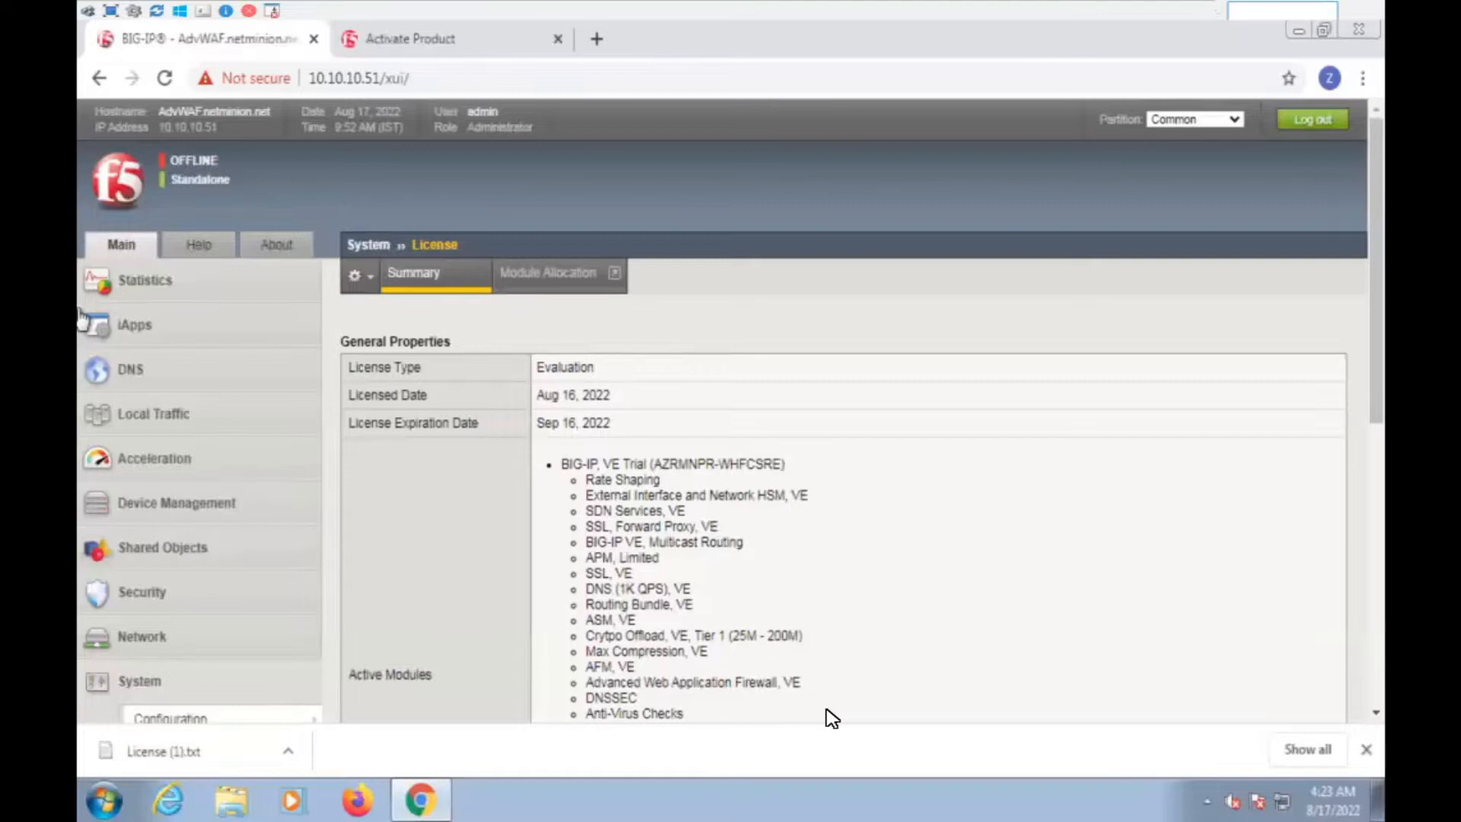
Read the blog's license details and post-login paragraphs, highlighting the SSL, VE active-module line
drag(864, 574, 871, 555)
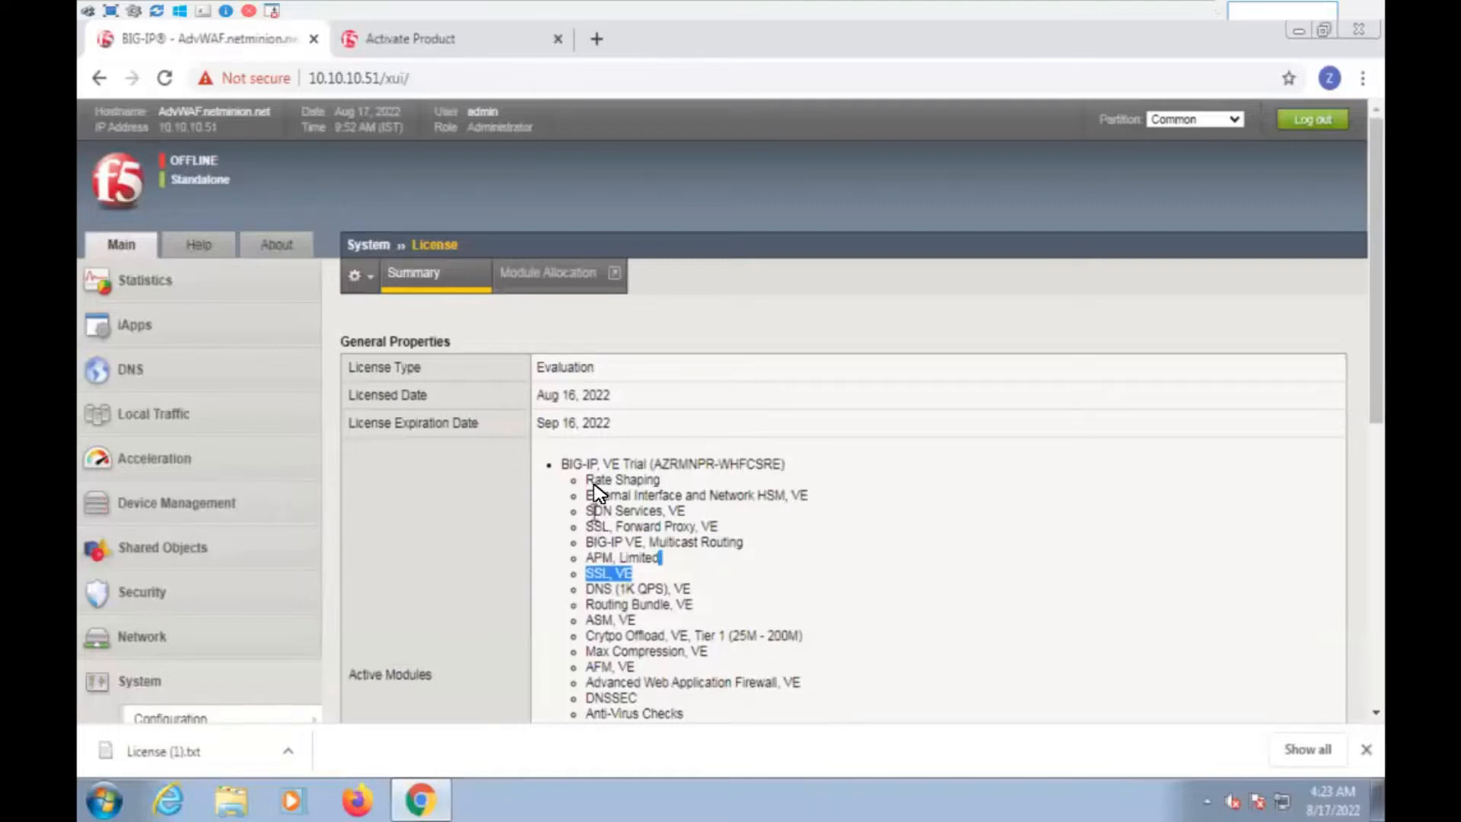
drag(545, 396, 652, 433)
click(760, 480)
scroll(770, 486, down, 6)
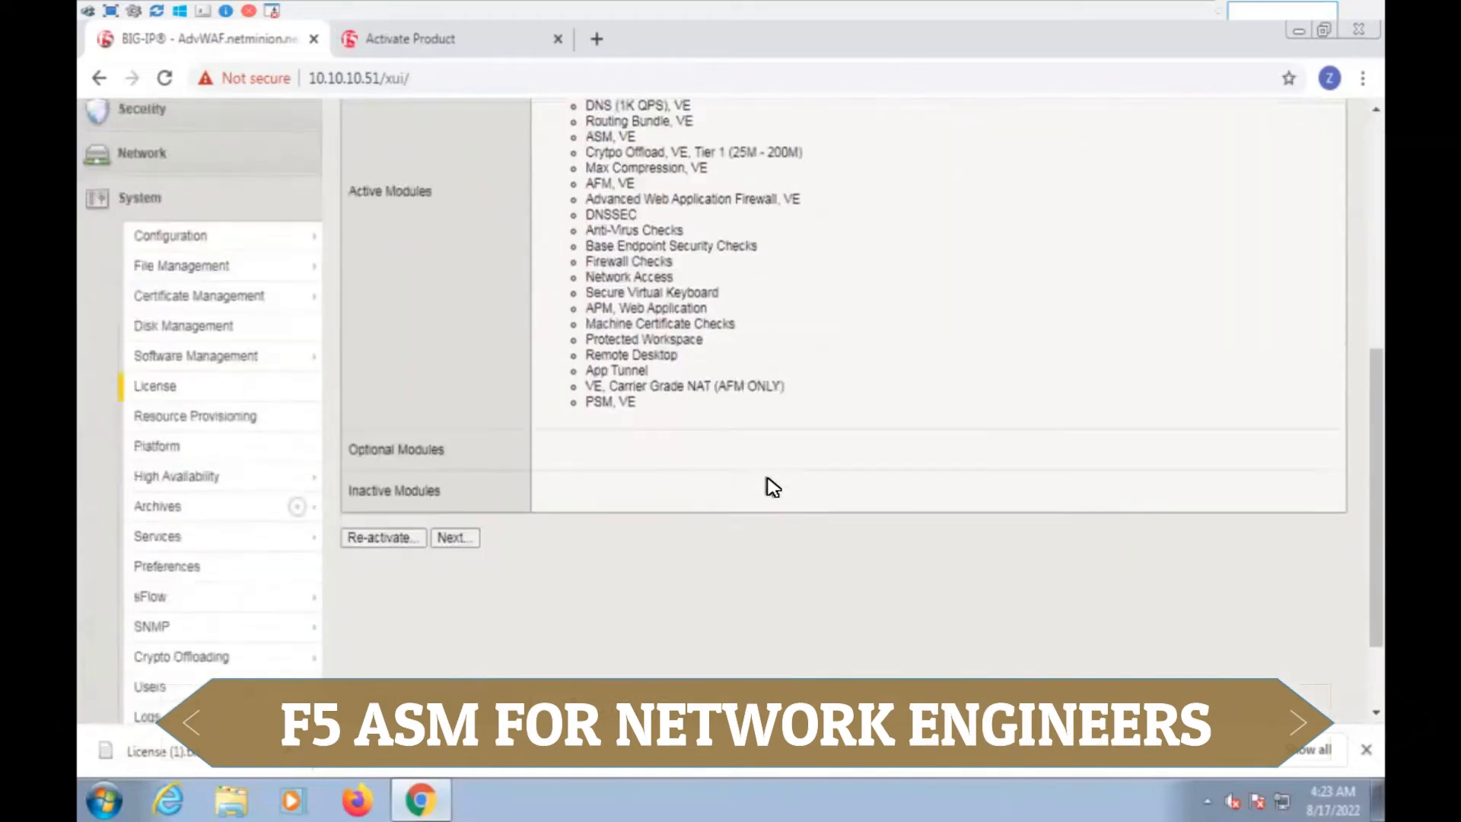
scroll(768, 491, down, 2)
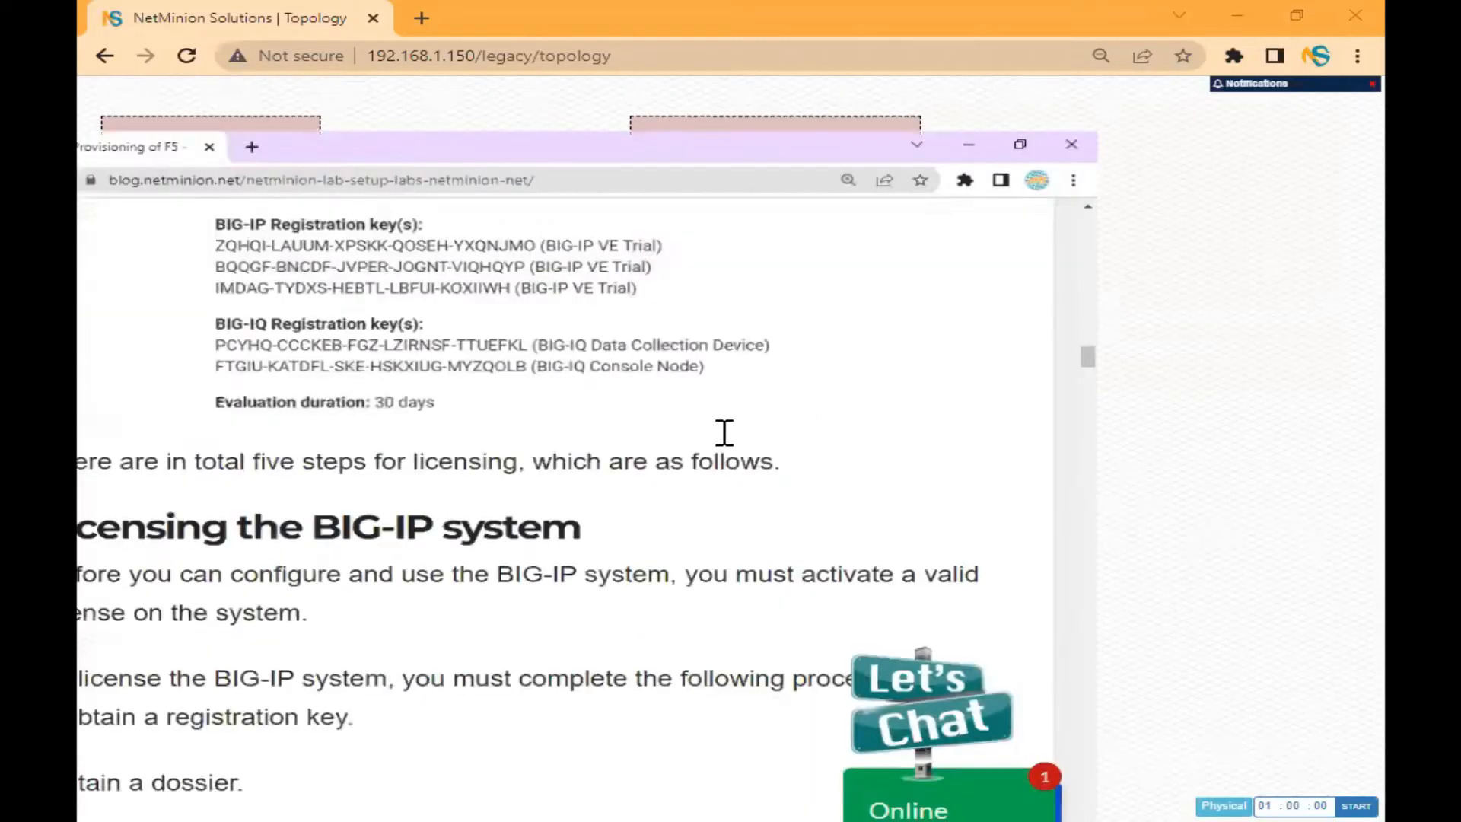
scroll(724, 433, down, 6)
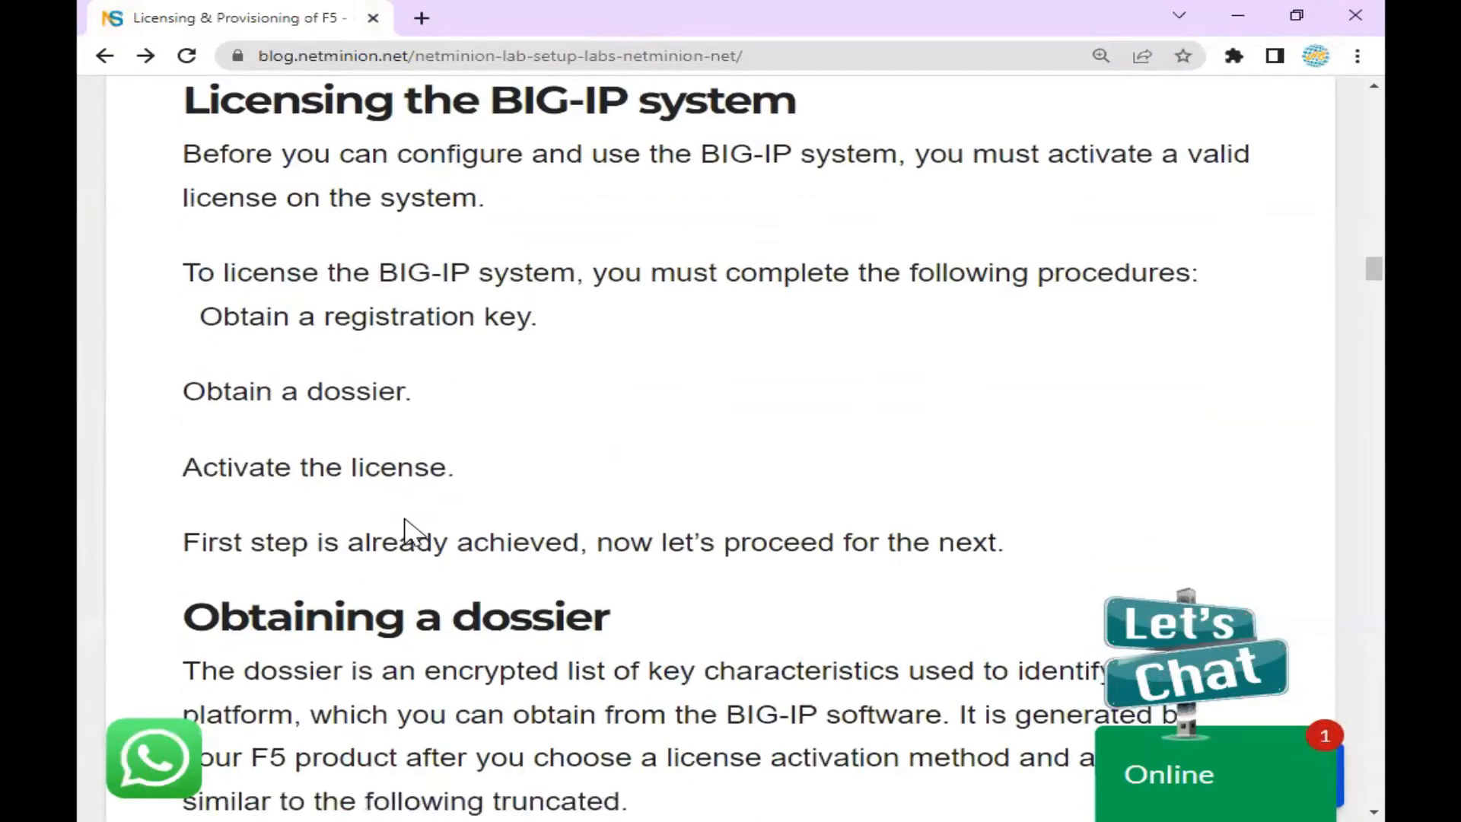
scroll(196, 309, up, 3)
drag(204, 314, 413, 315)
drag(219, 388, 483, 389)
scroll(531, 522, down, 4)
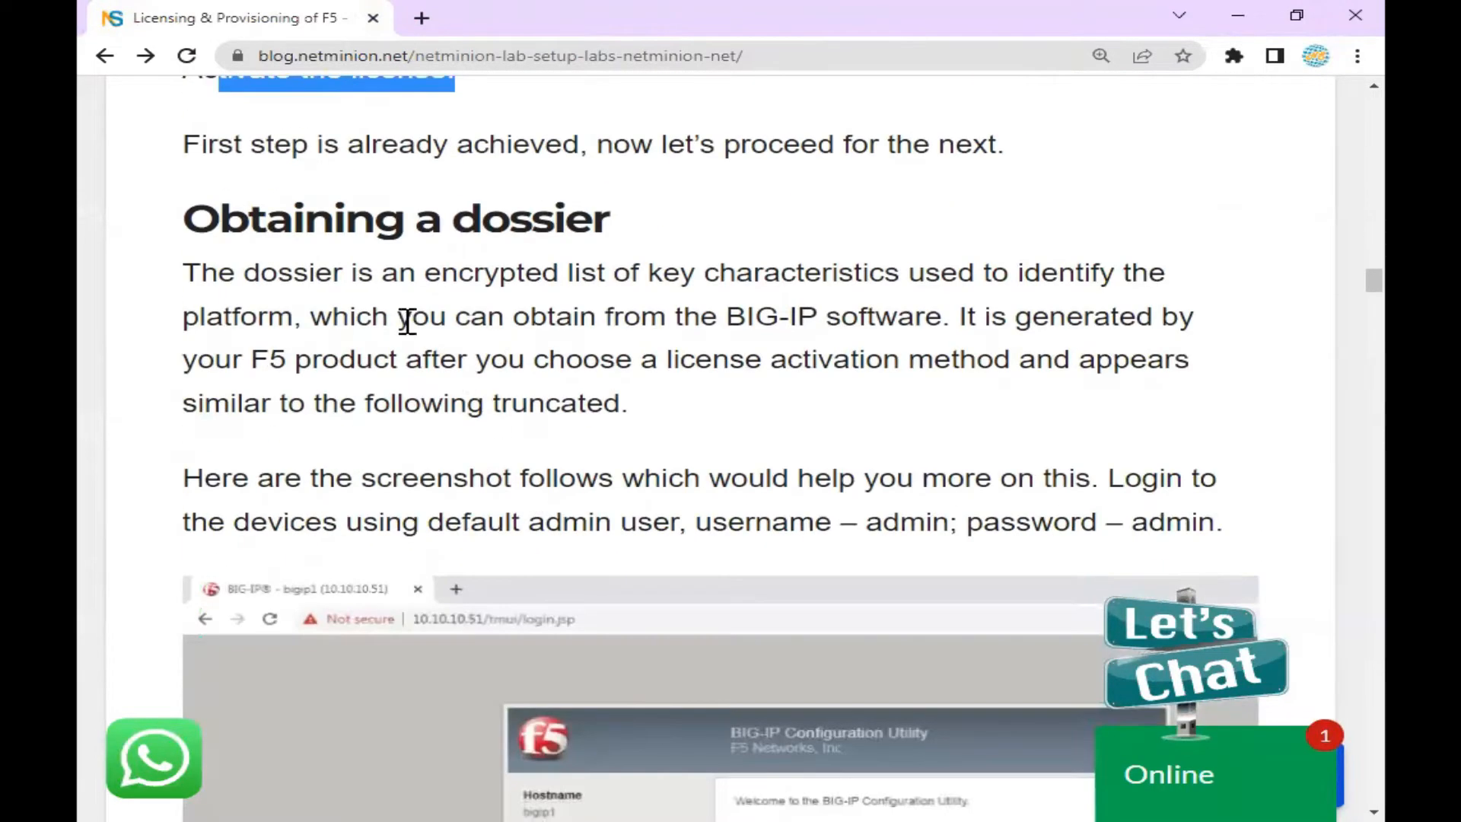
drag(244, 218, 685, 336)
scroll(652, 482, down, 10)
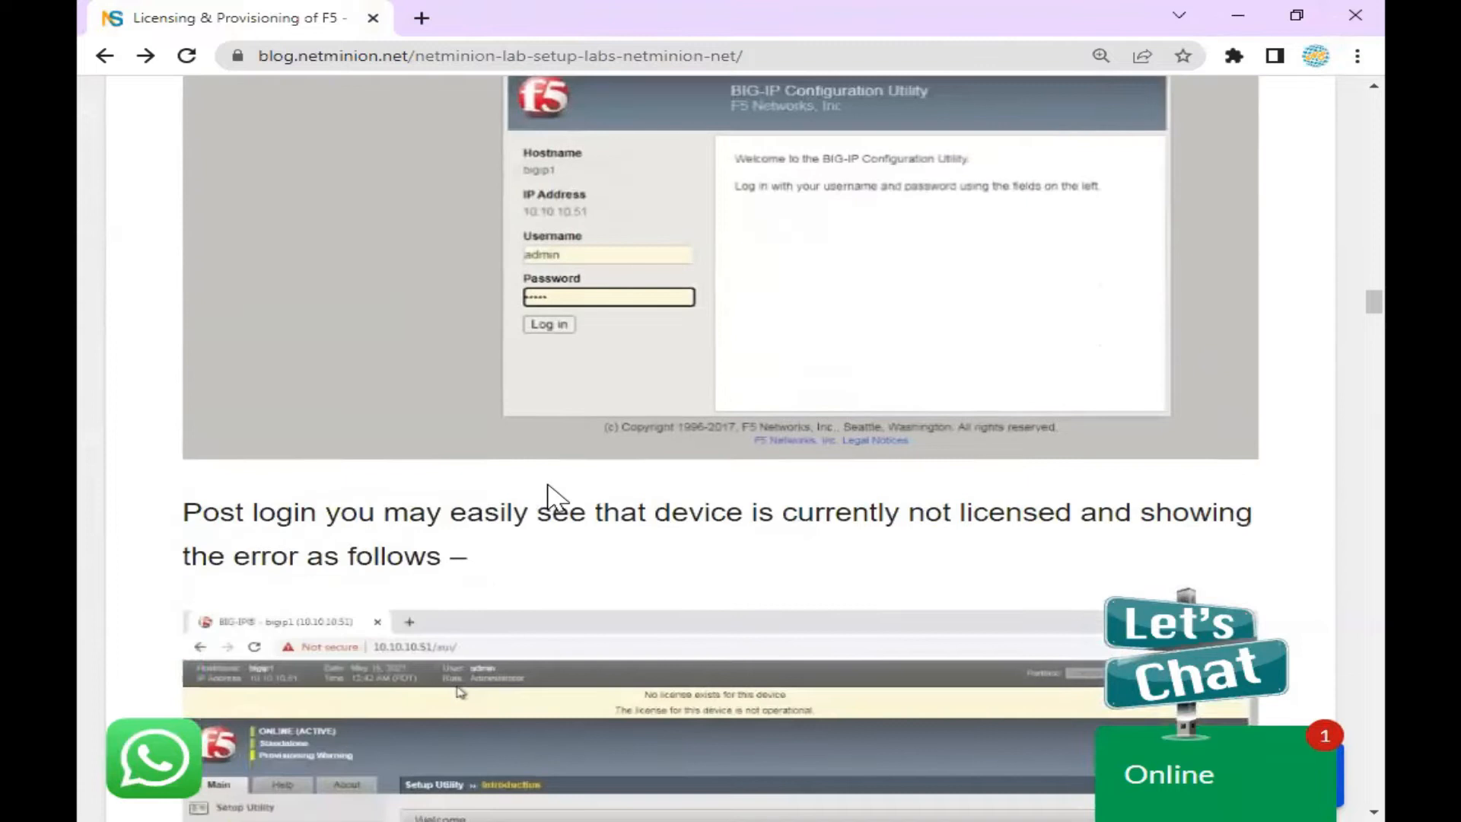
drag(321, 342, 430, 404)
Scroll down to the provisioning table screenshot, then minimize the blog window
scroll(572, 567, down, 15)
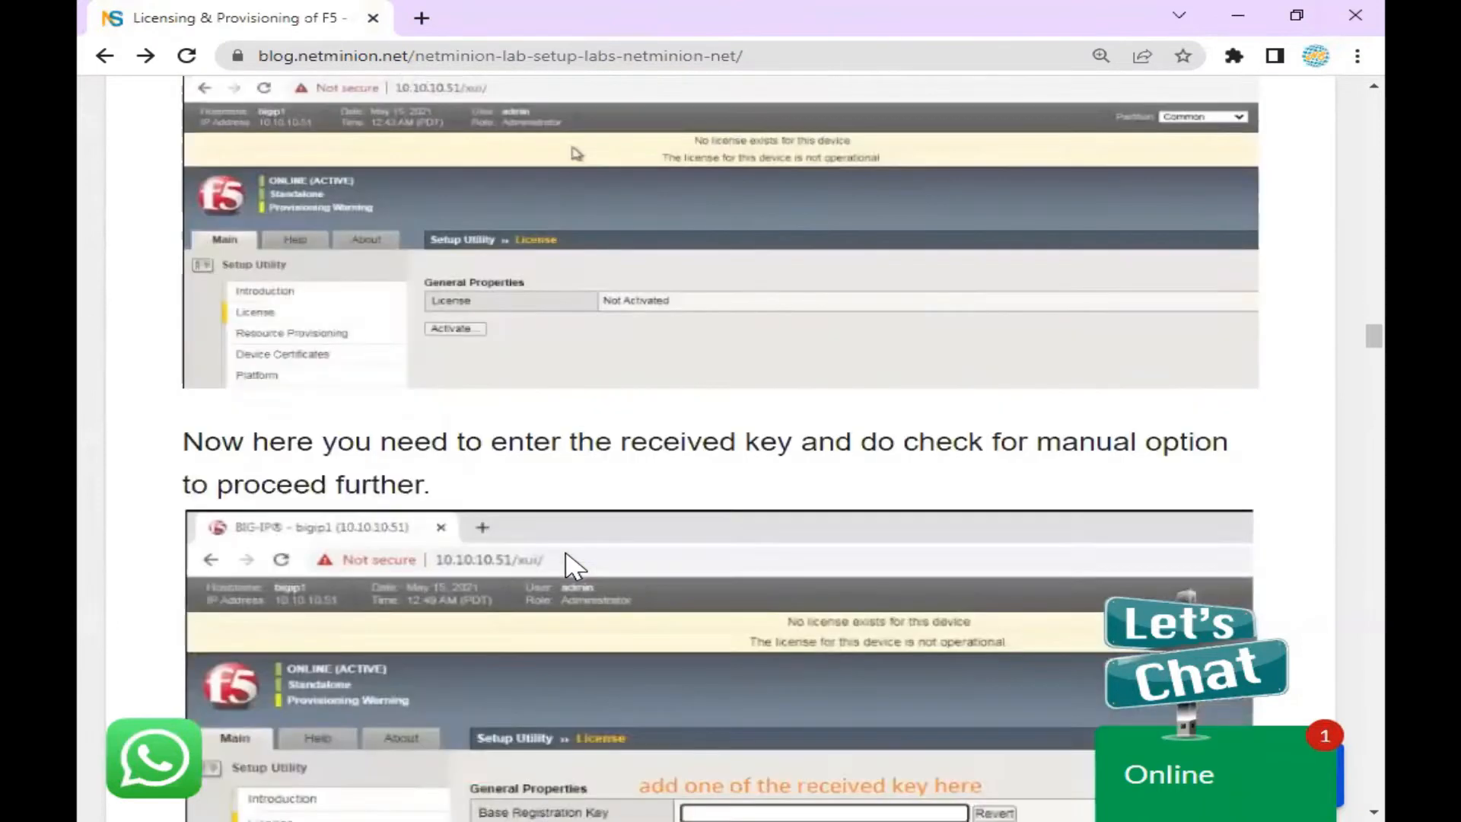
scroll(569, 563, down, 5)
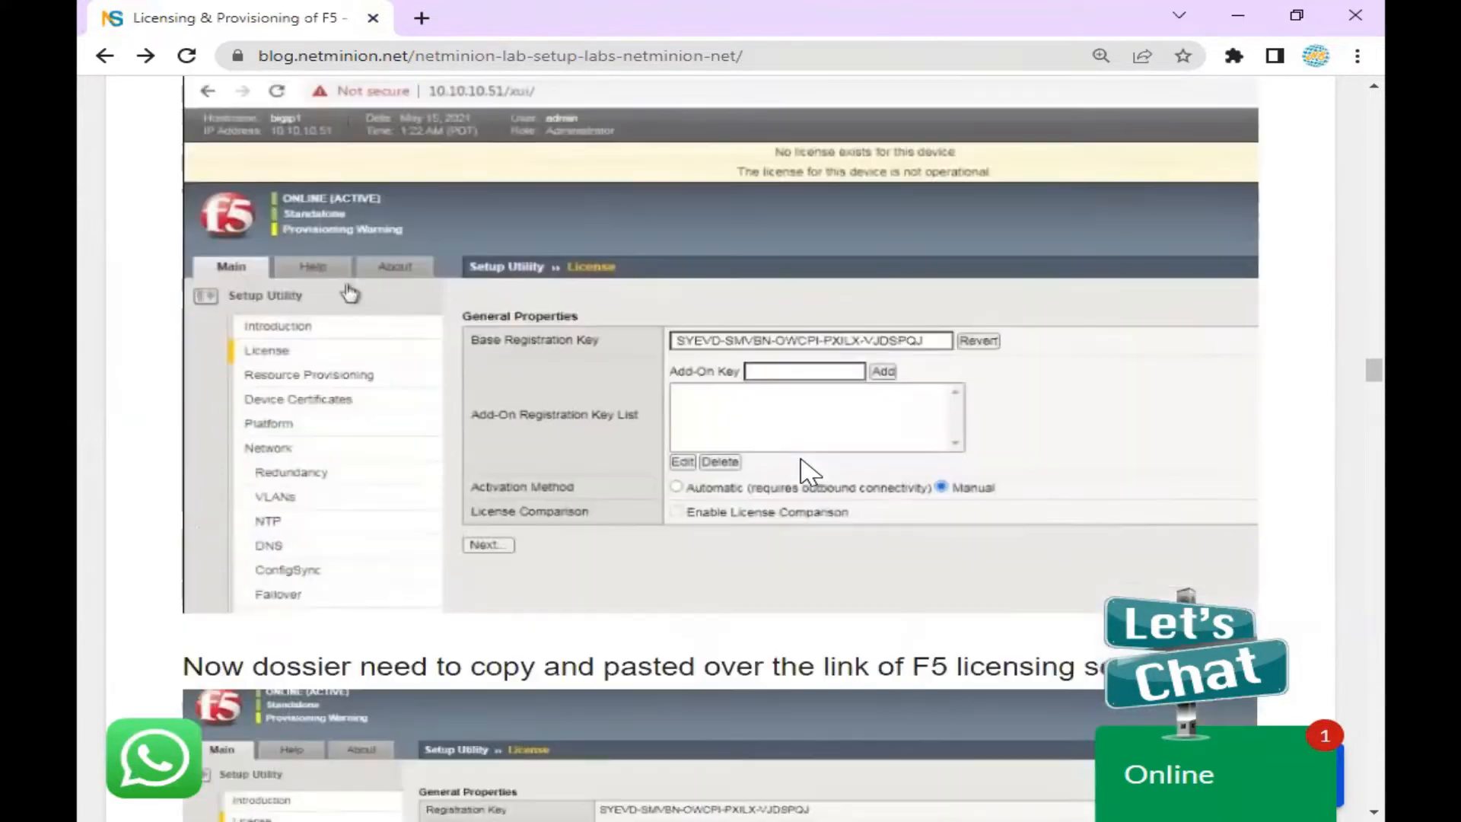
scroll(802, 437, down, 5)
scroll(618, 404, down, 8)
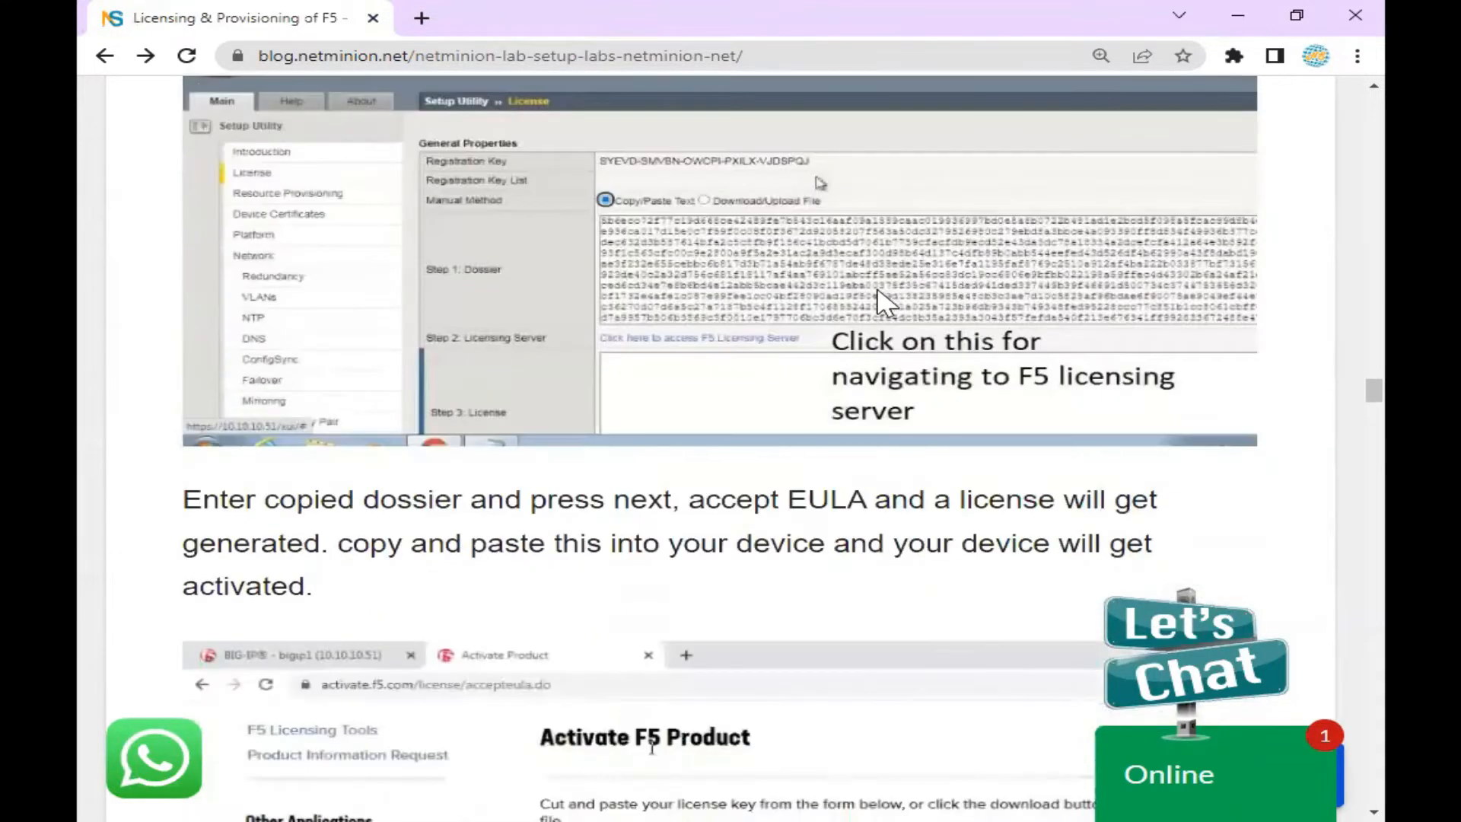
scroll(601, 487, down, 6)
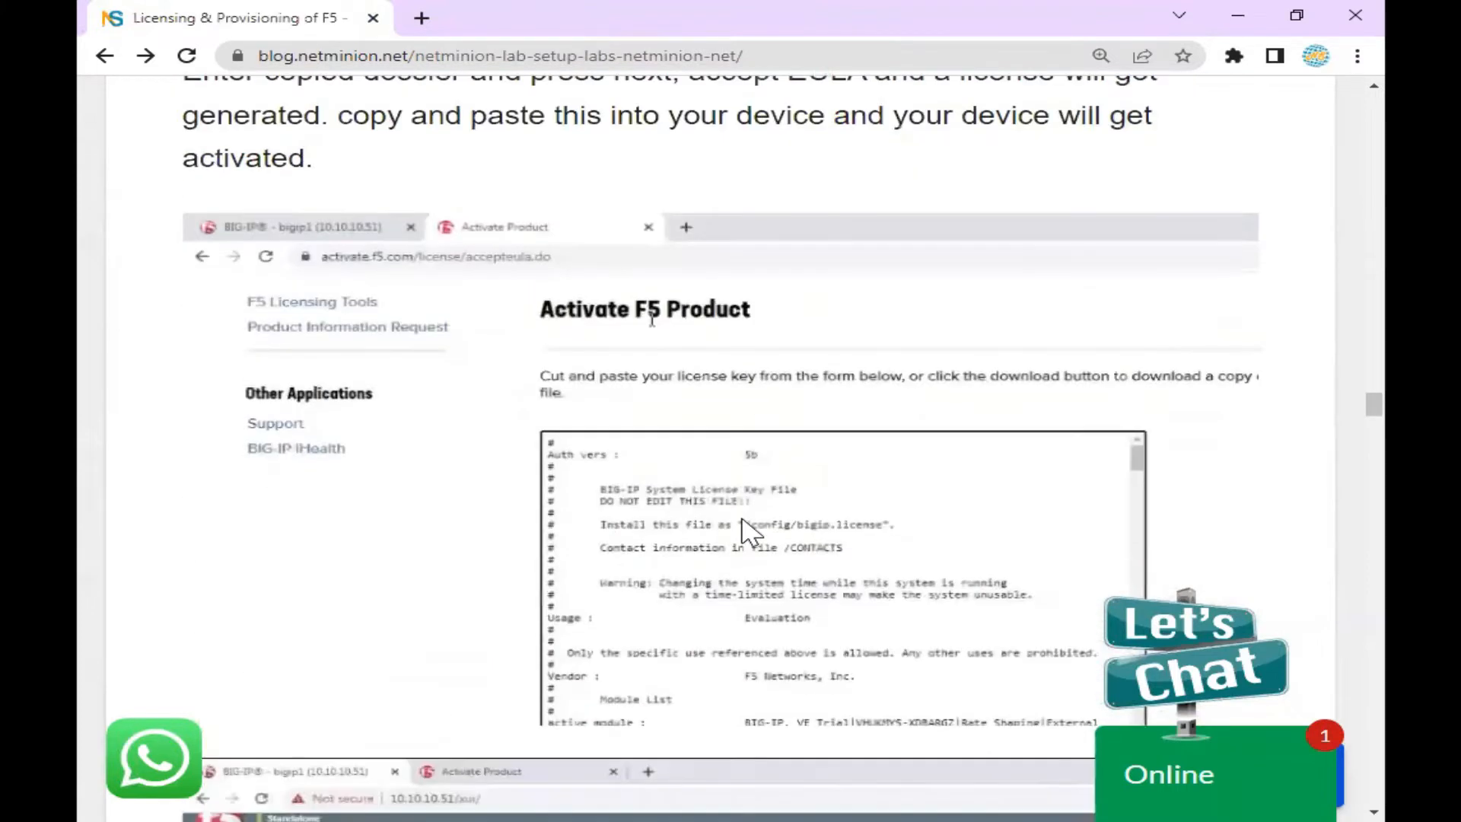
scroll(757, 532, down, 20)
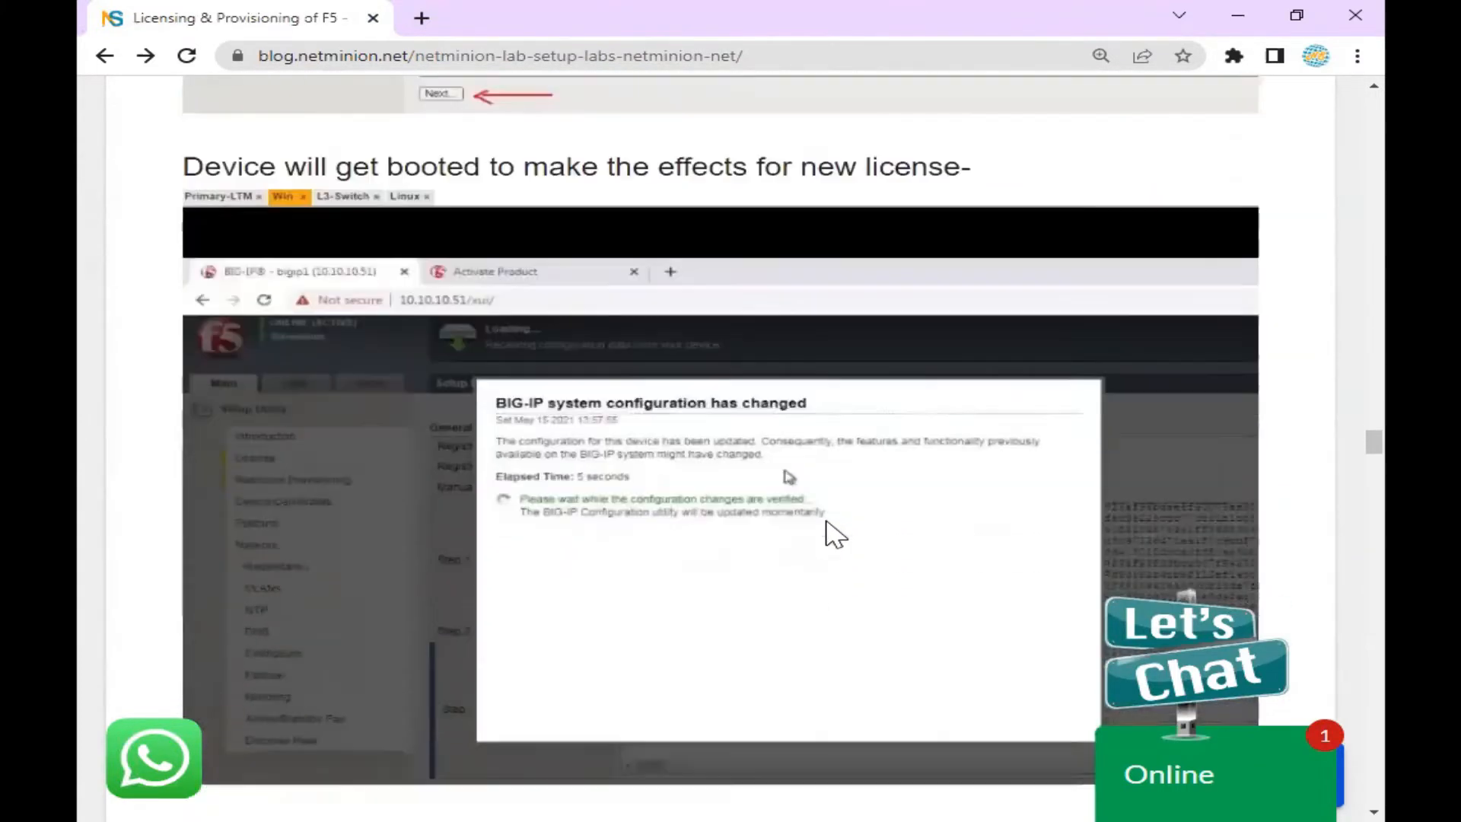
scroll(806, 551, down, 15)
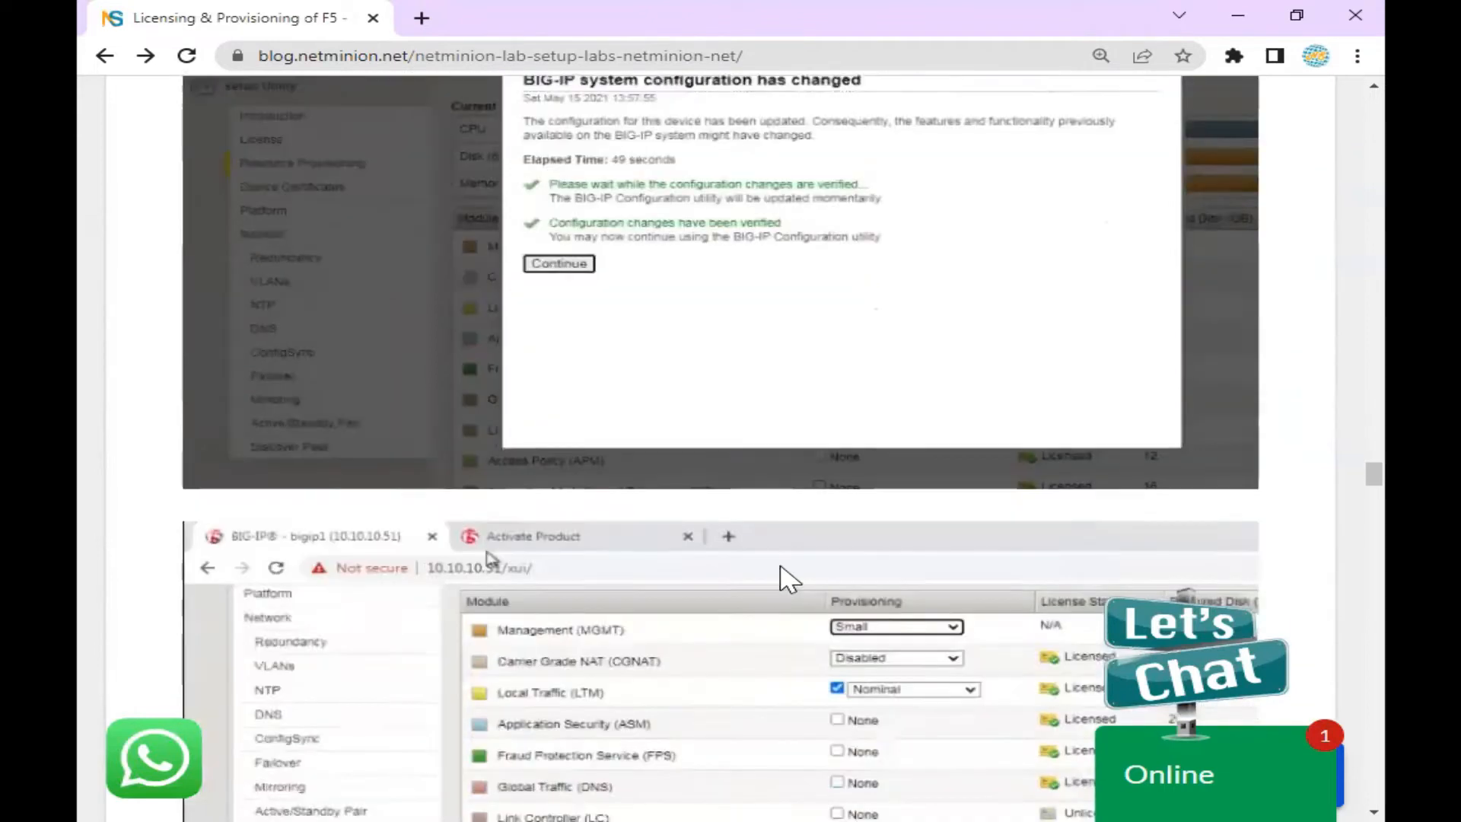
scroll(788, 567, down, 2)
scroll(791, 563, up, 2)
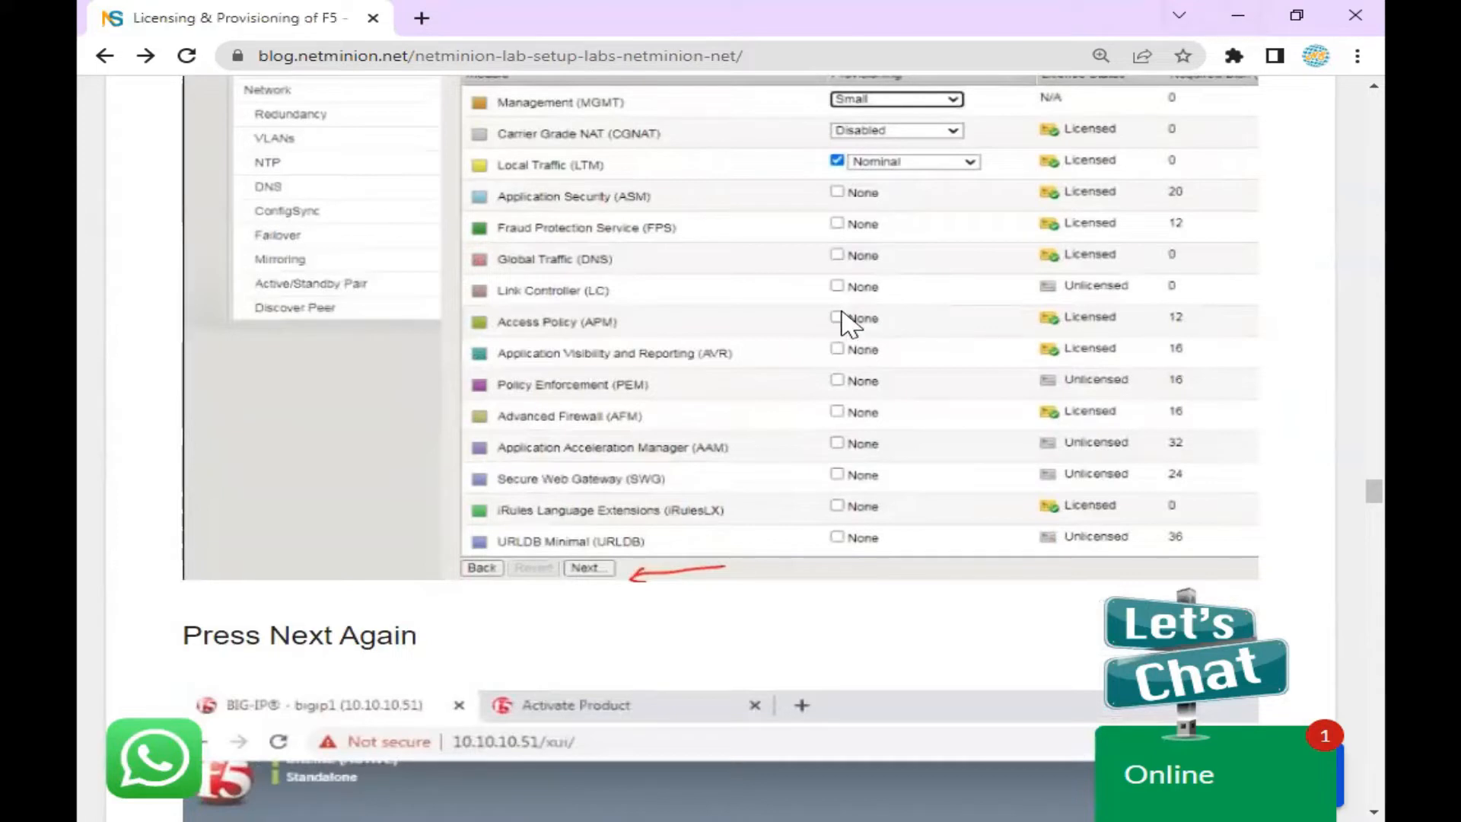
scroll(841, 314, up, 2)
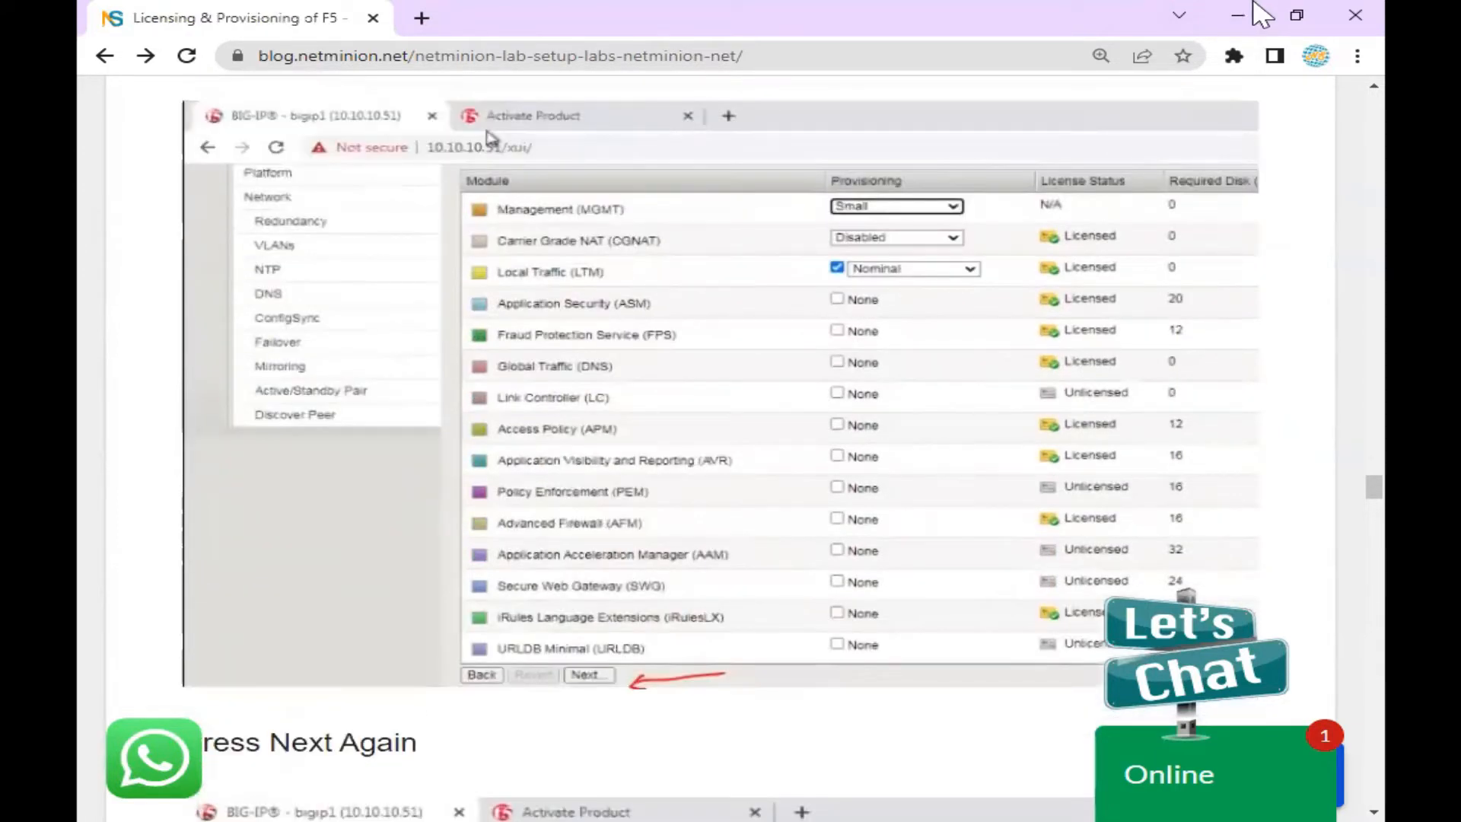
click(1251, 15)
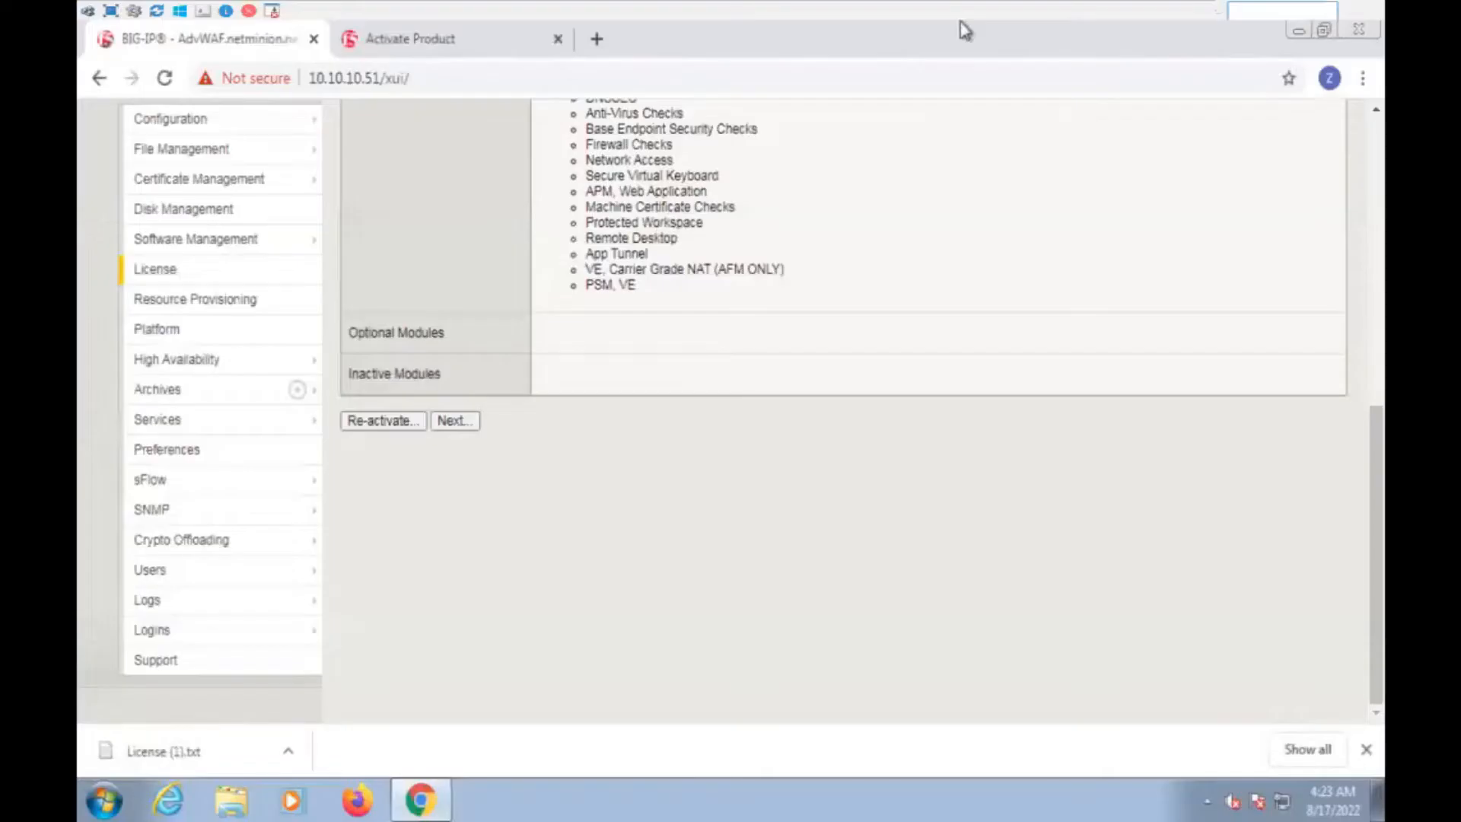
Review the Active Modules list on the License page, then continue to Resource Provisioning
scroll(788, 517, up, 8)
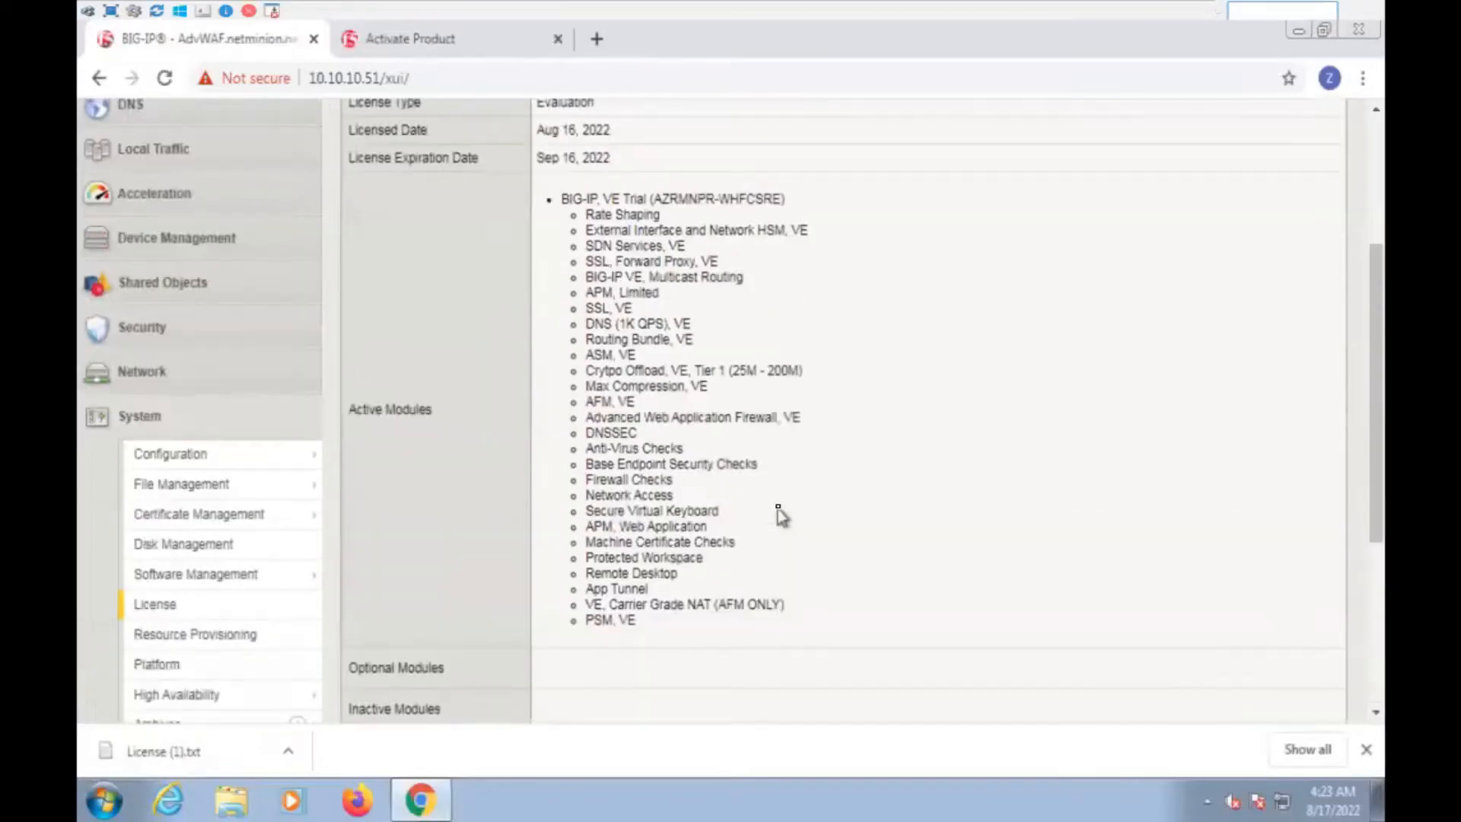
scroll(778, 518, down, 2)
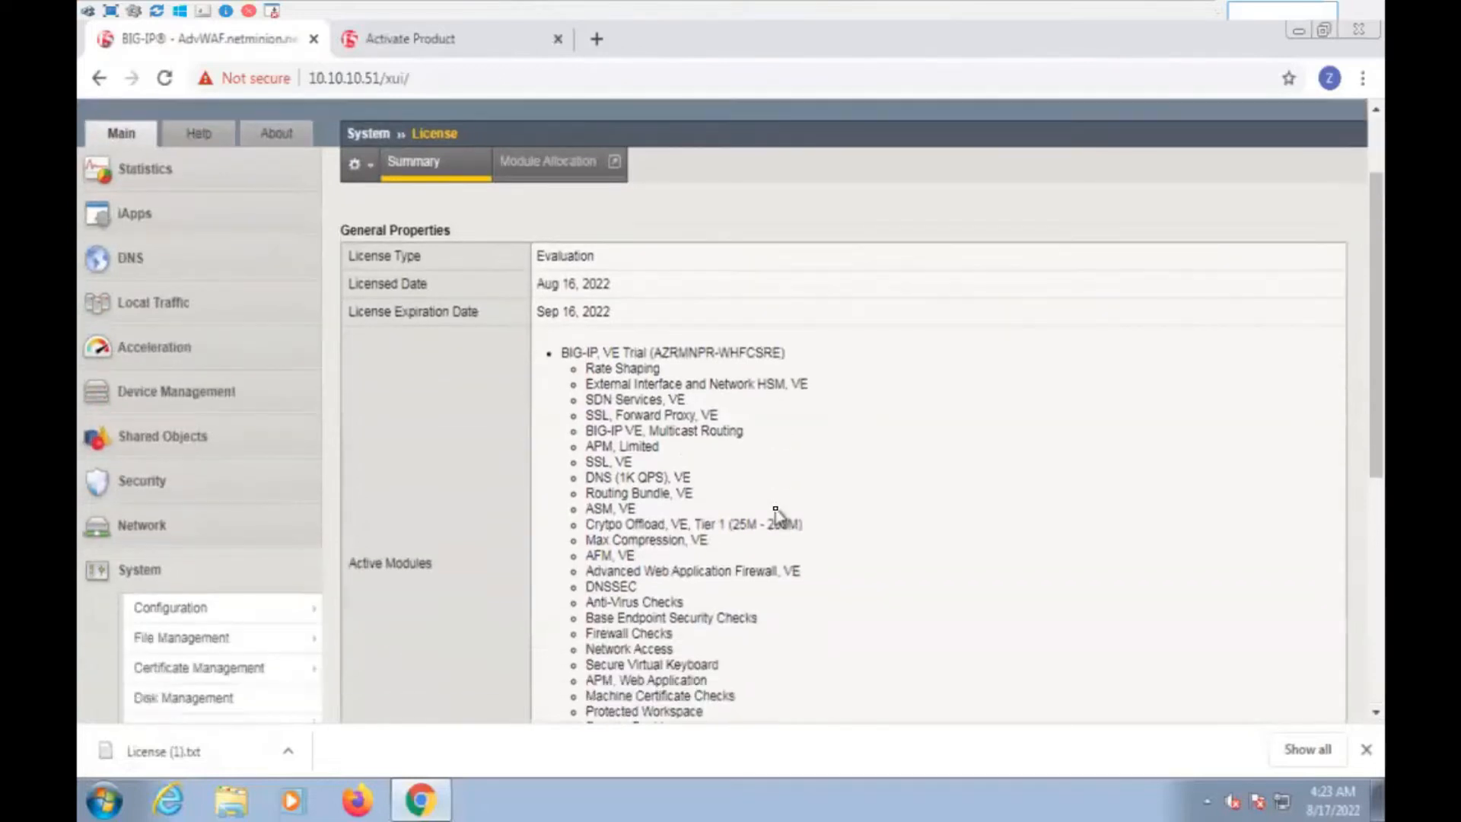
scroll(777, 517, up, 2)
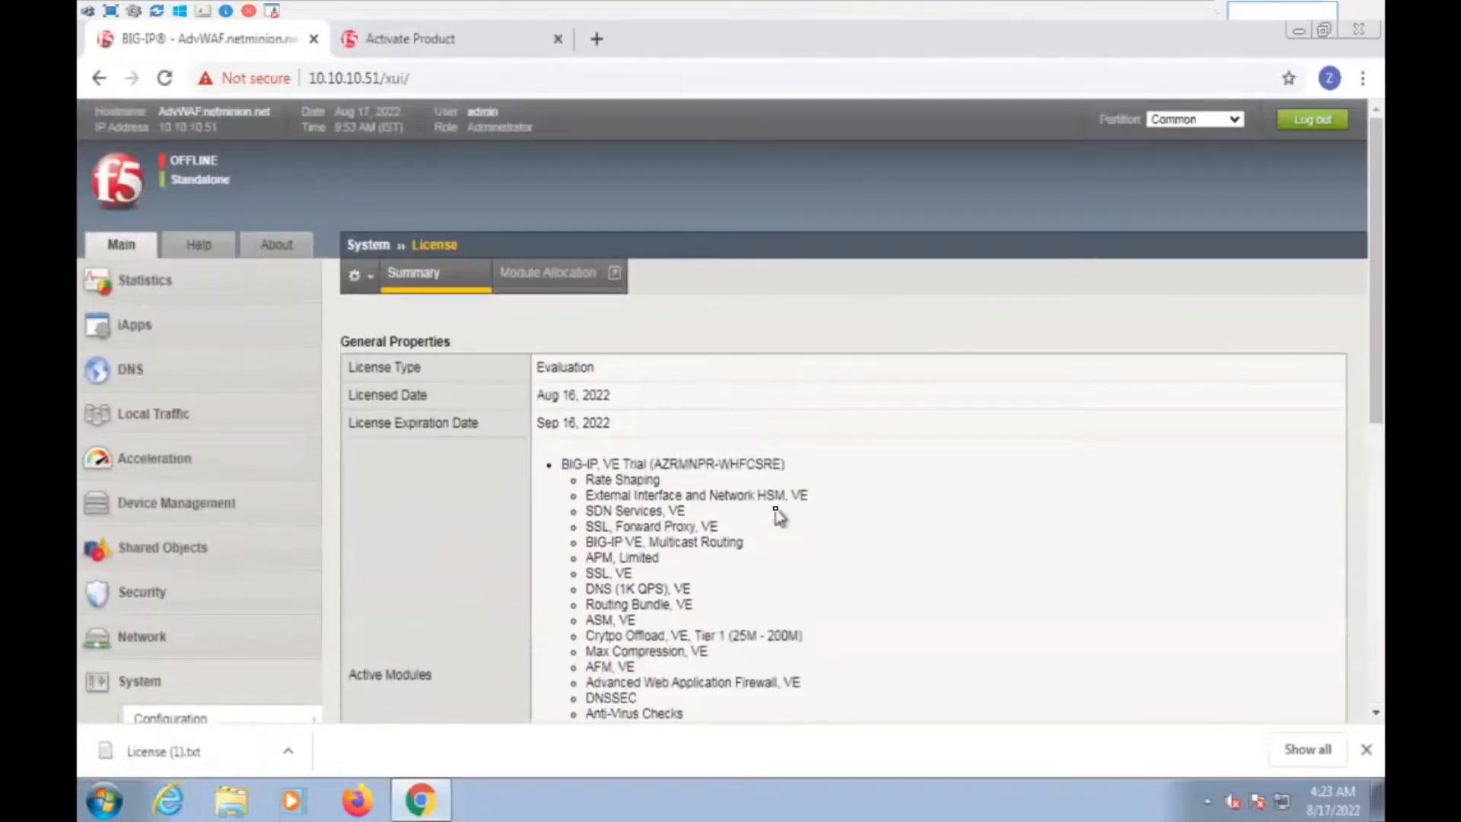
scroll(776, 512, down, 4)
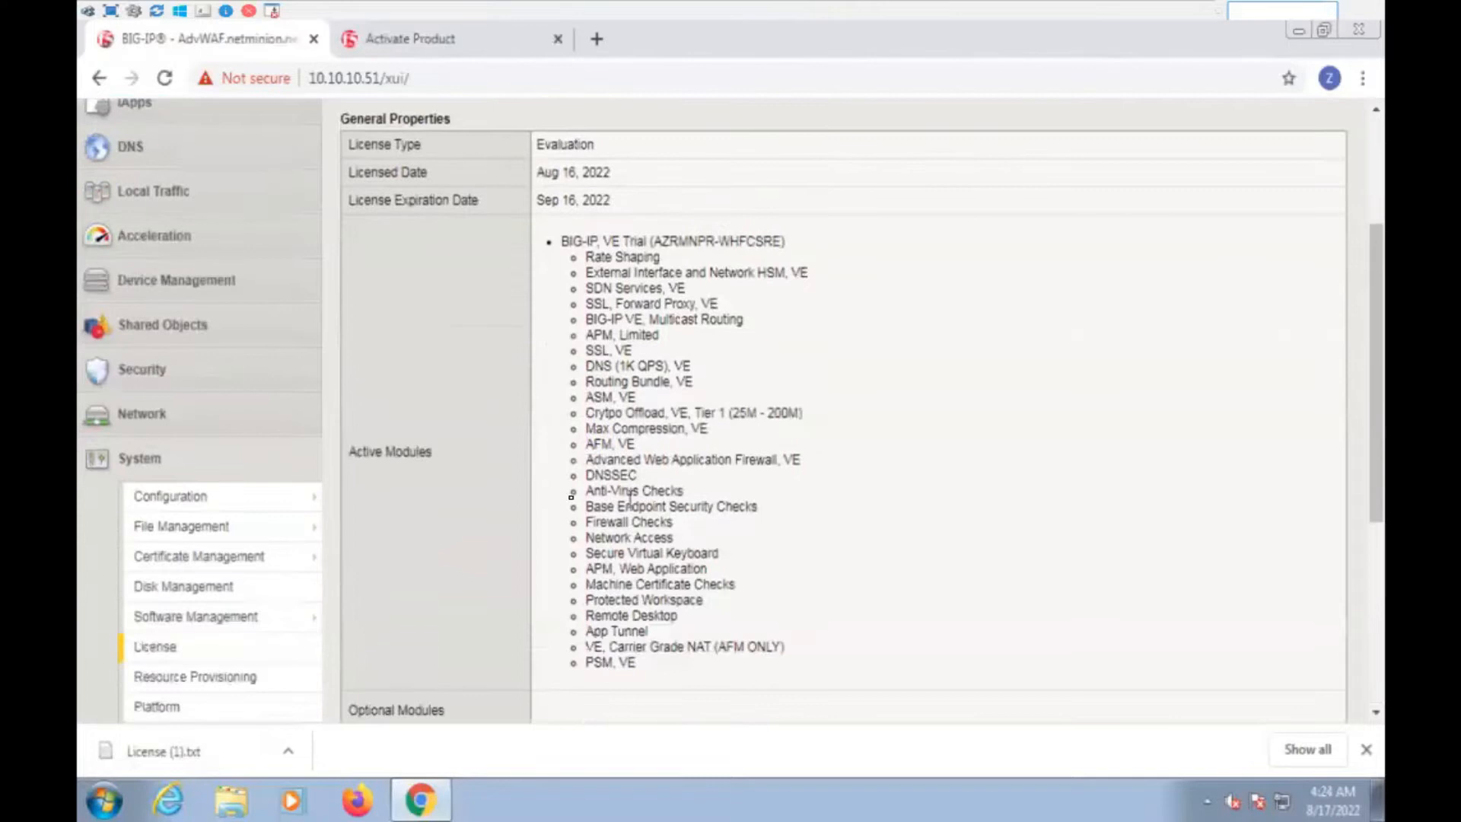
drag(354, 456, 420, 457)
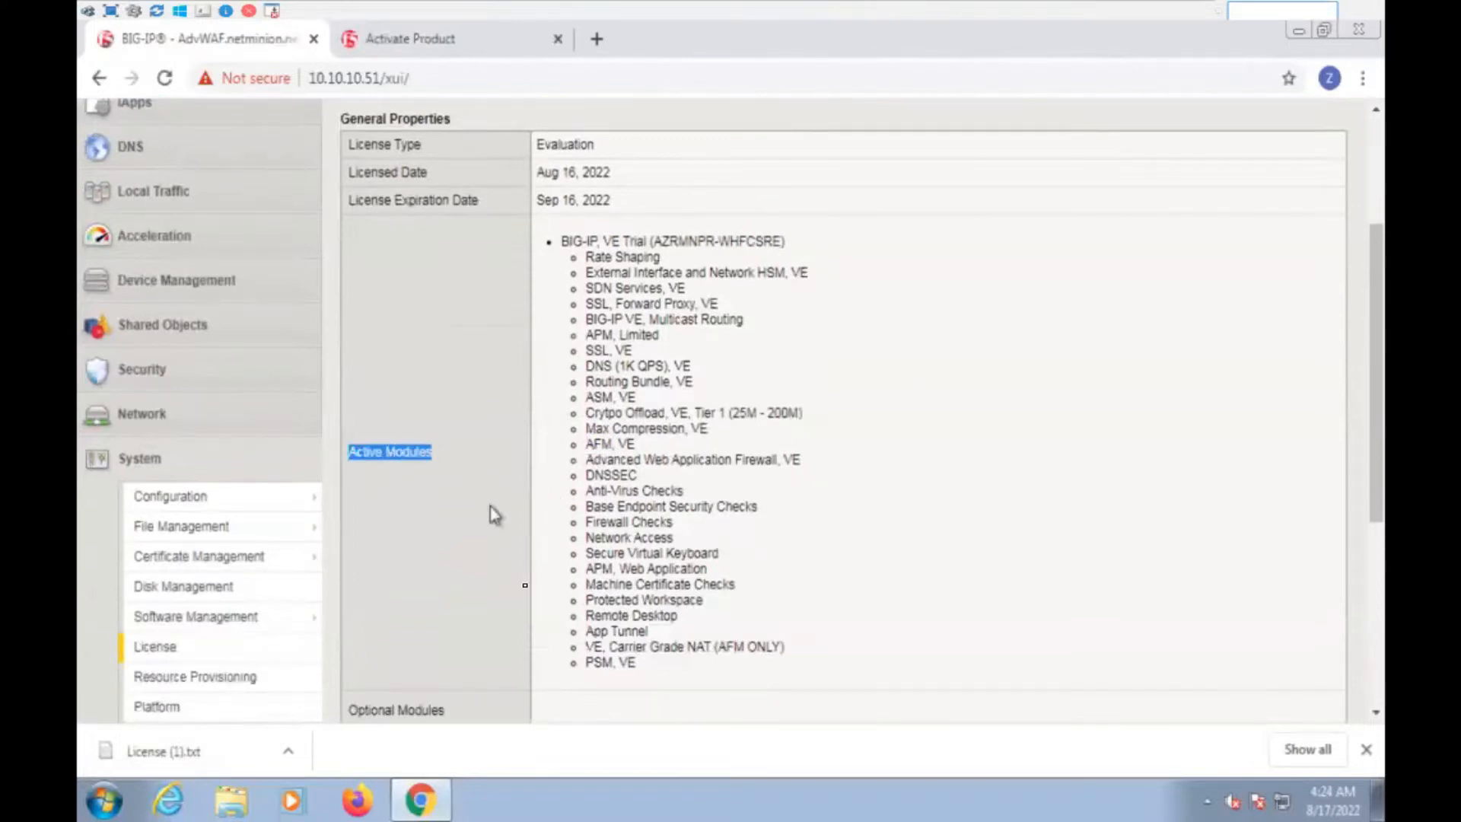
drag(639, 663, 566, 244)
click(1023, 427)
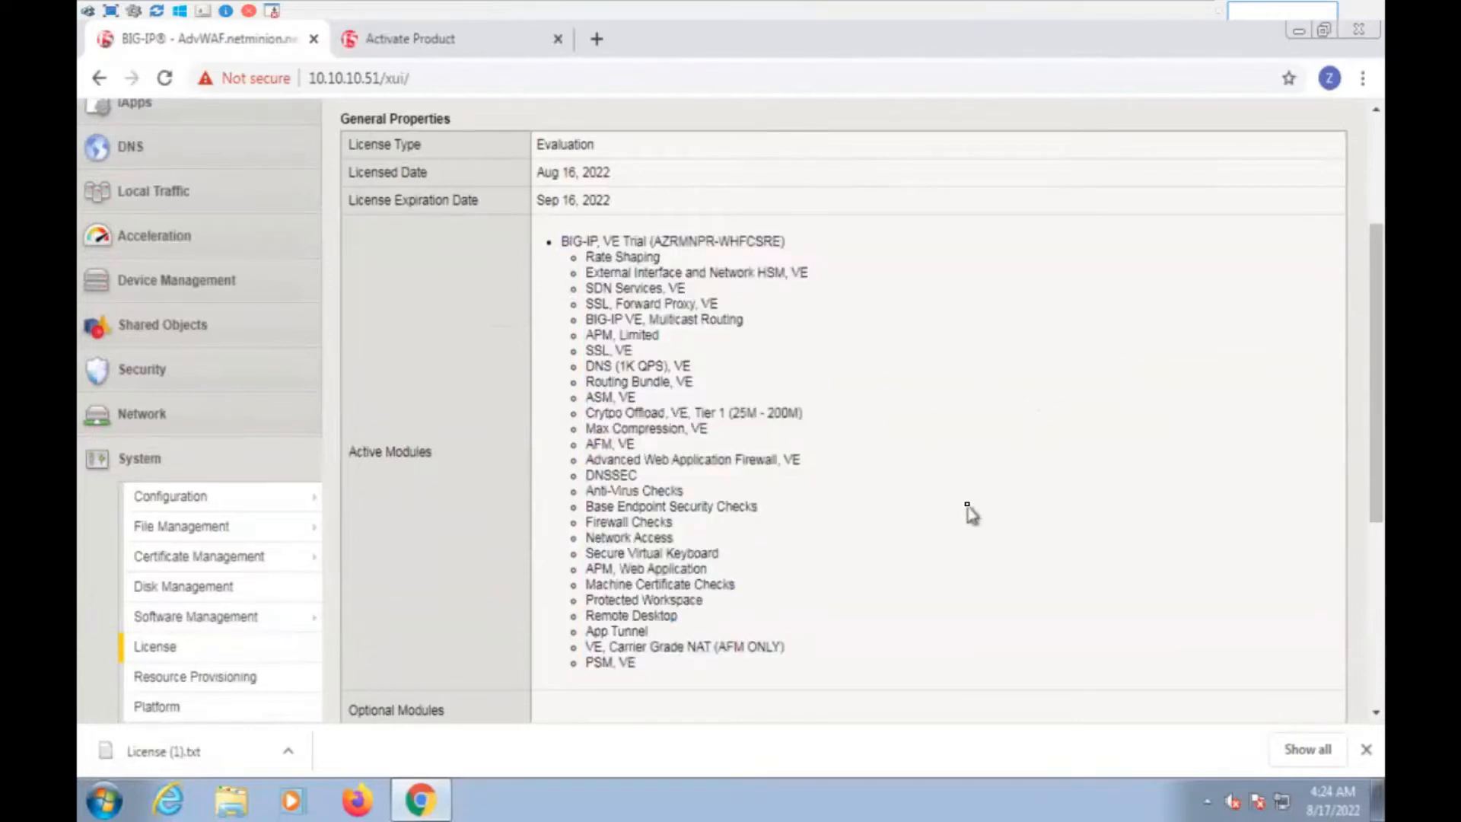
scroll(575, 684, down, 5)
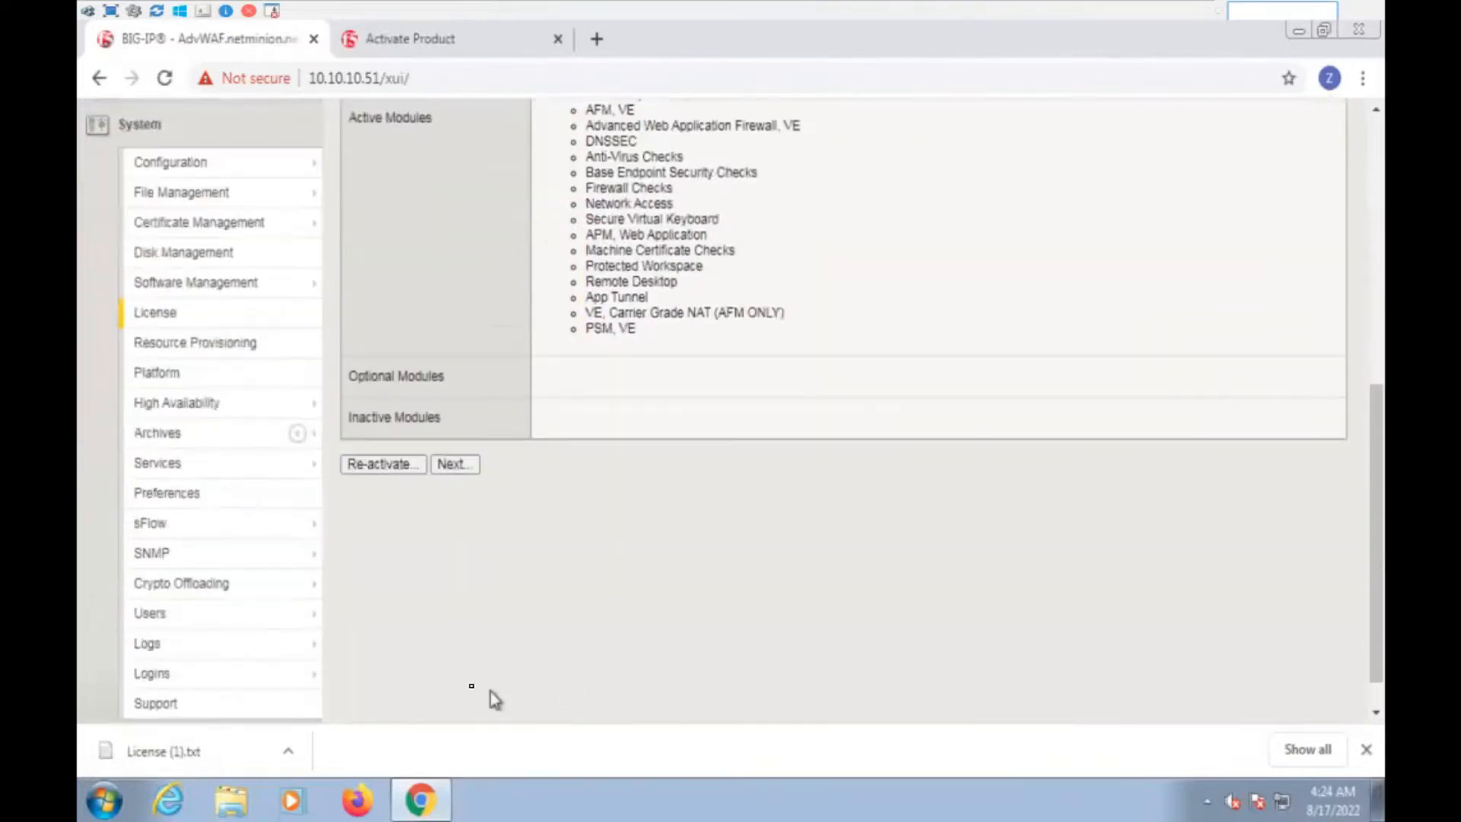
click(454, 466)
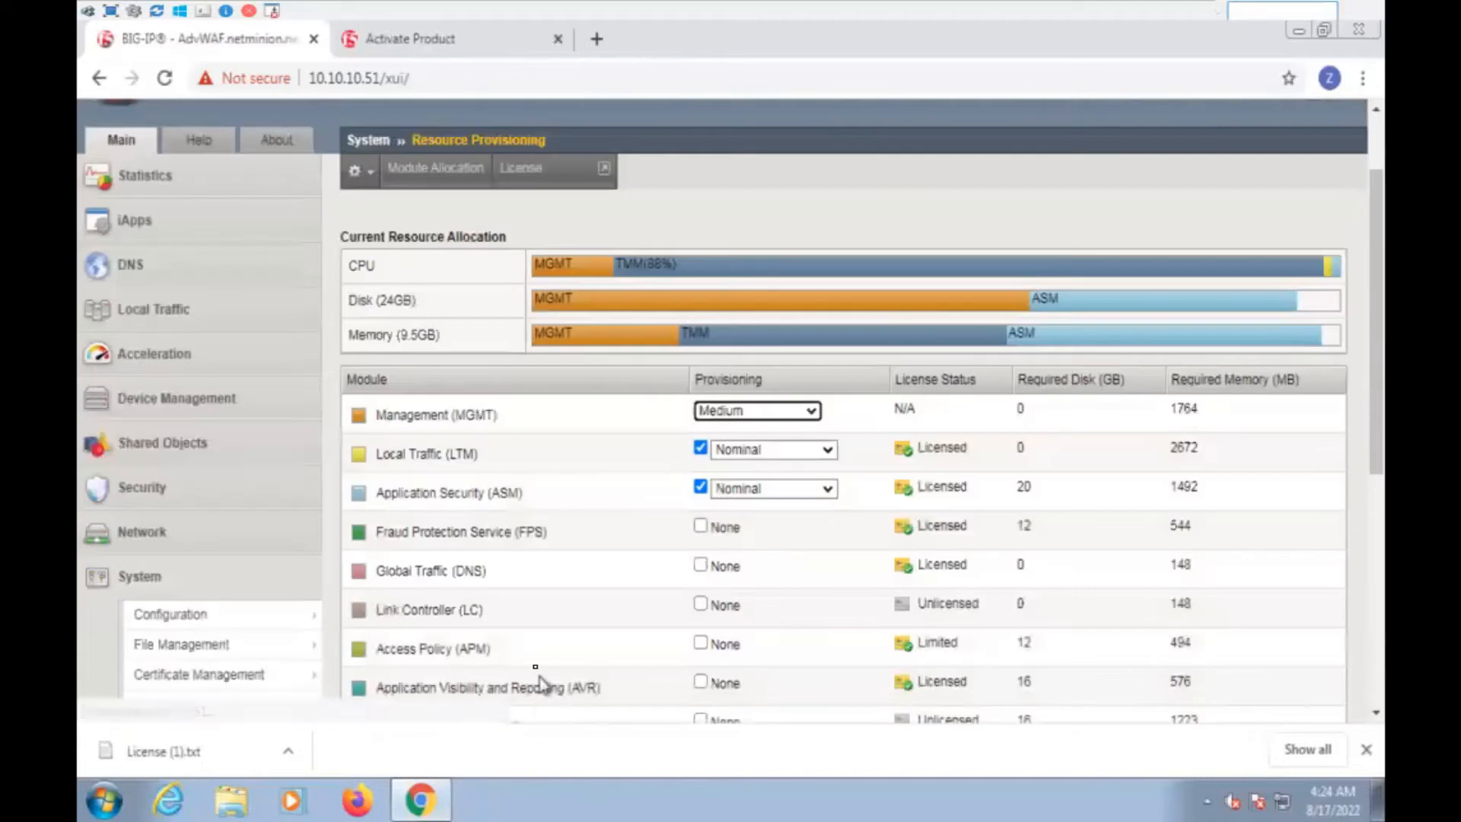
drag(394, 452, 619, 464)
drag(411, 493, 807, 498)
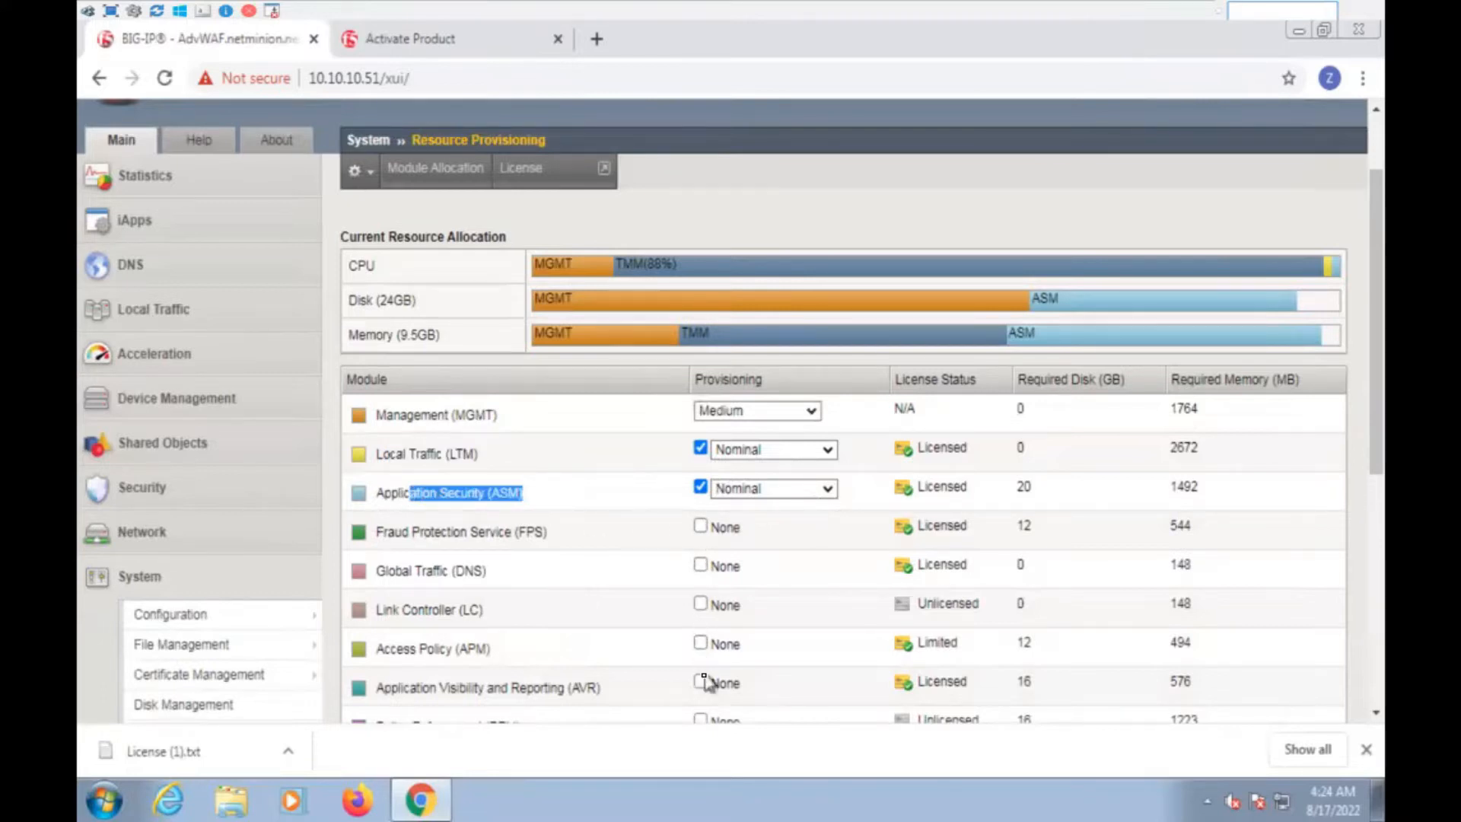
scroll(753, 641, down, 5)
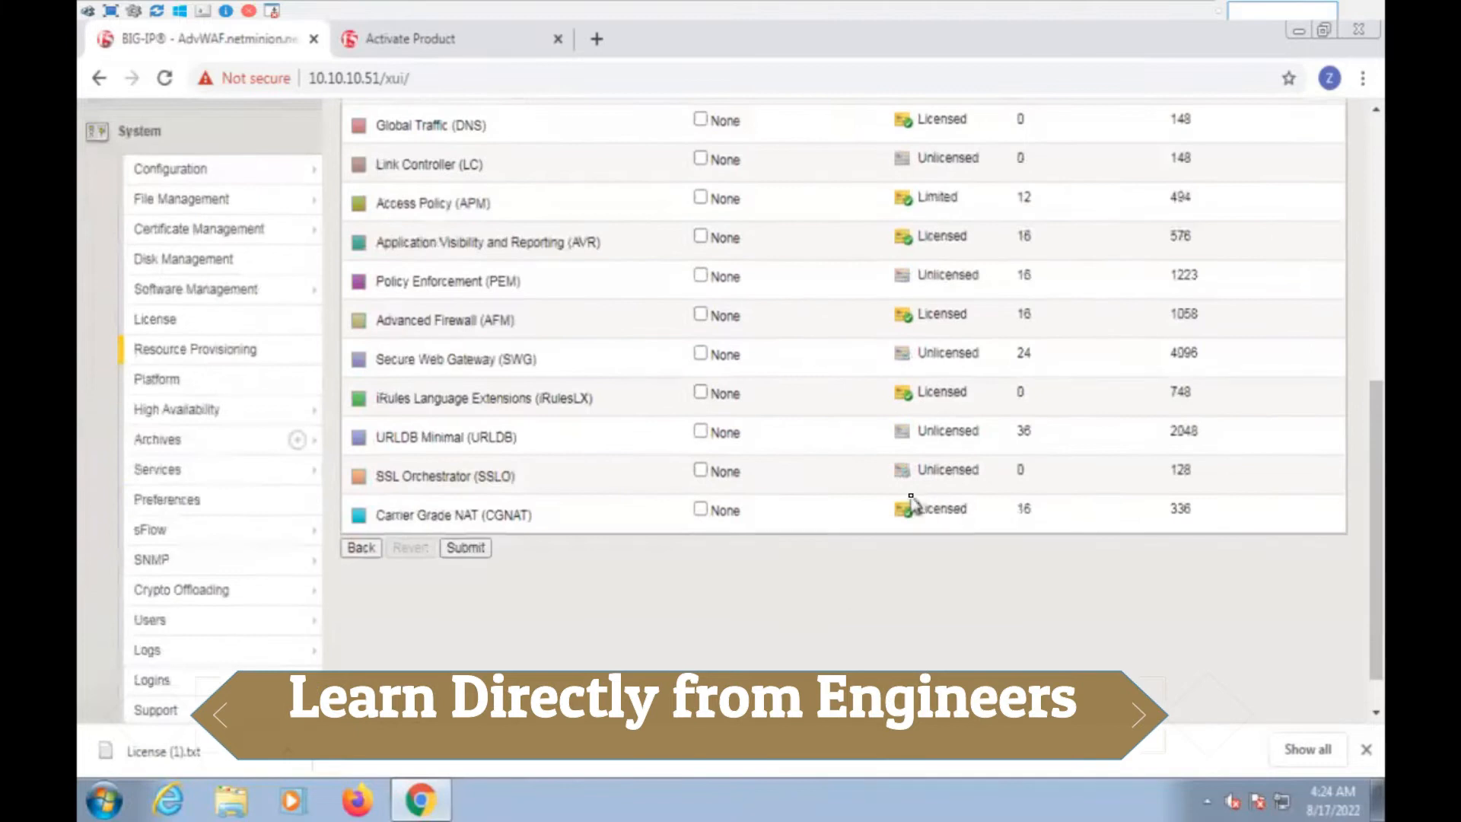
drag(920, 506, 968, 507)
drag(923, 391, 974, 397)
drag(940, 314, 972, 315)
drag(974, 236, 940, 237)
scroll(856, 484, up, 3)
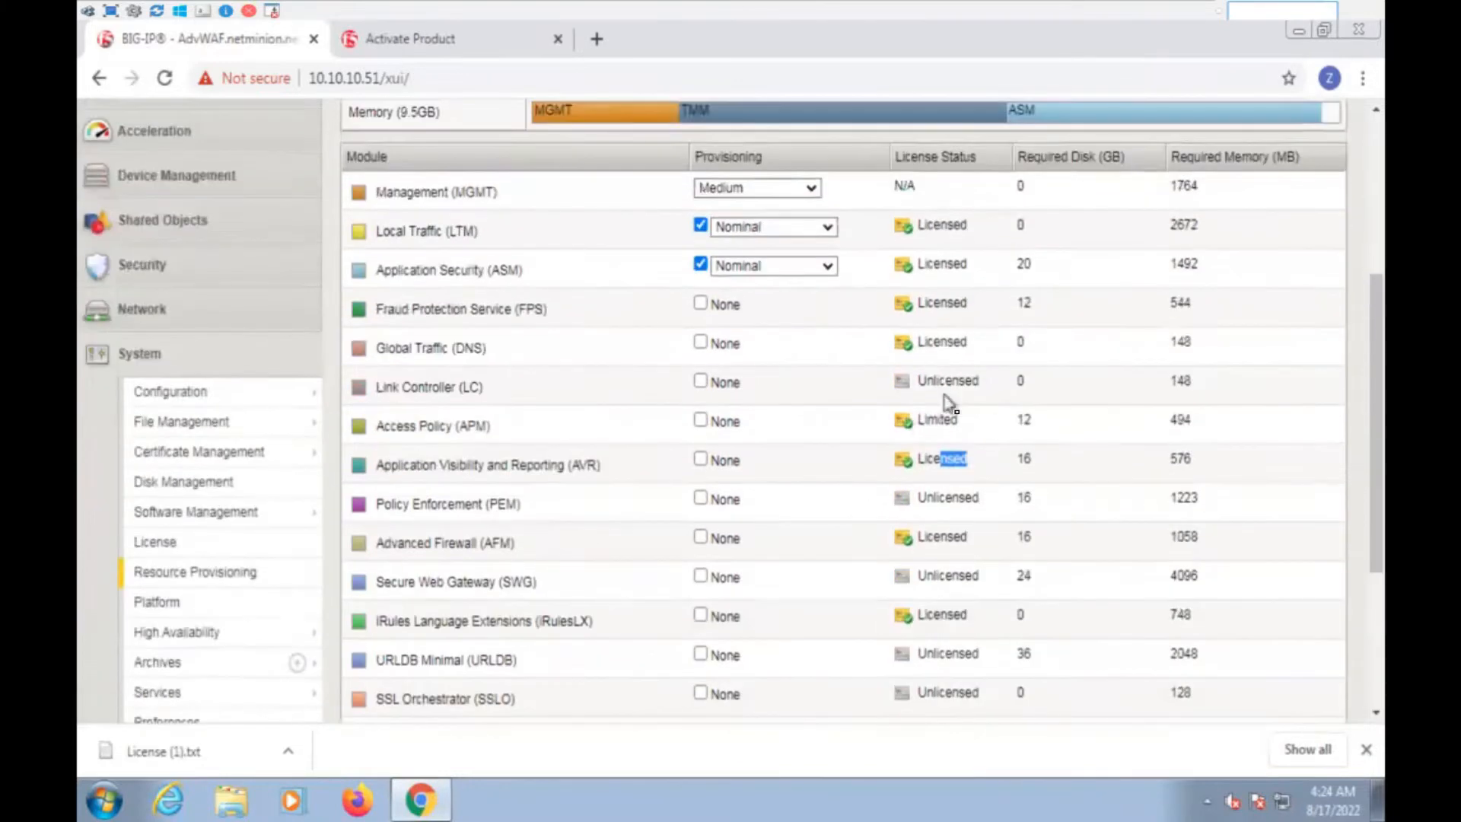
drag(958, 417, 935, 415)
drag(988, 341, 498, 332)
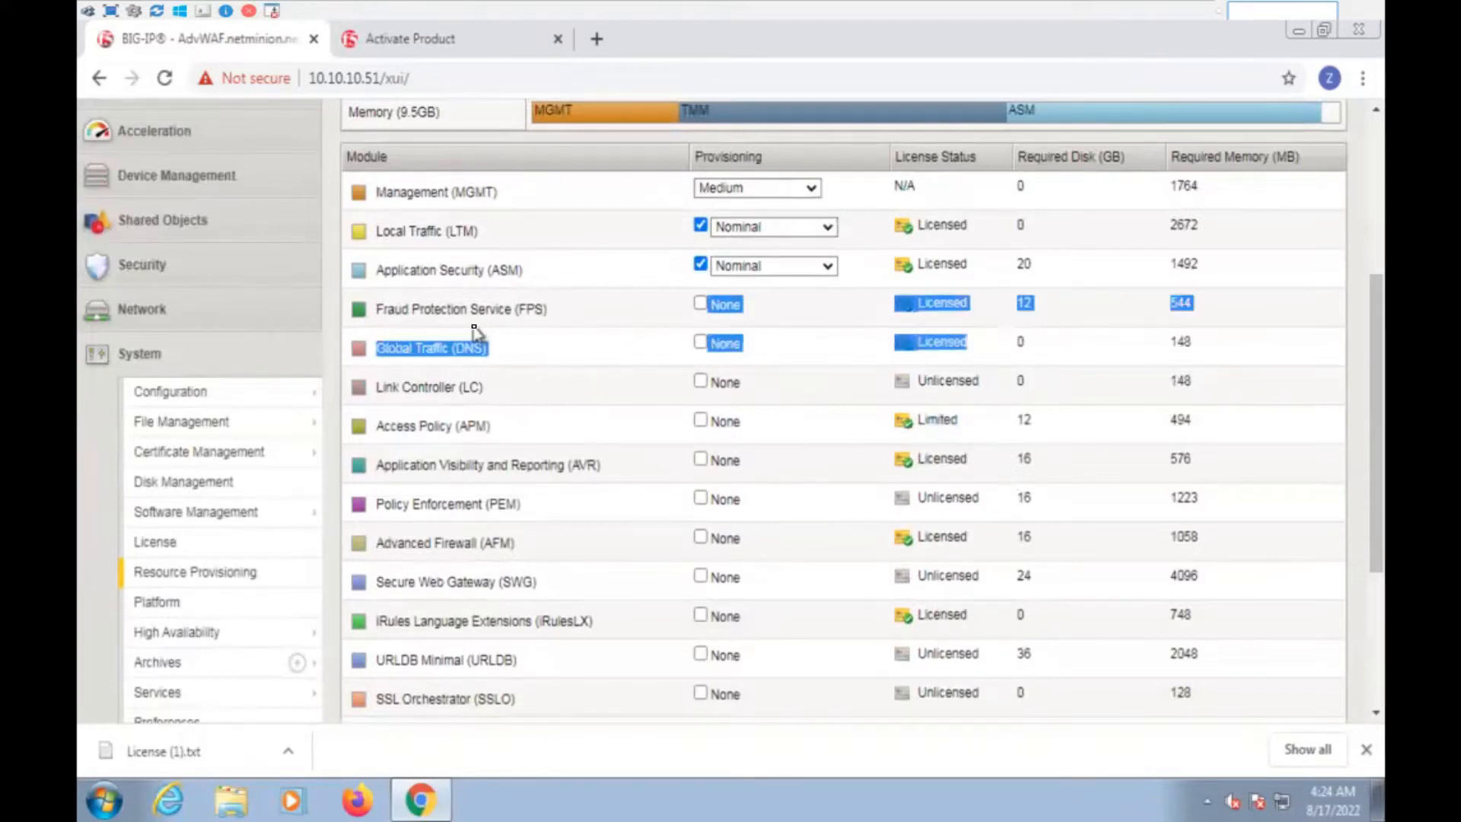
scroll(1012, 338, up, 1)
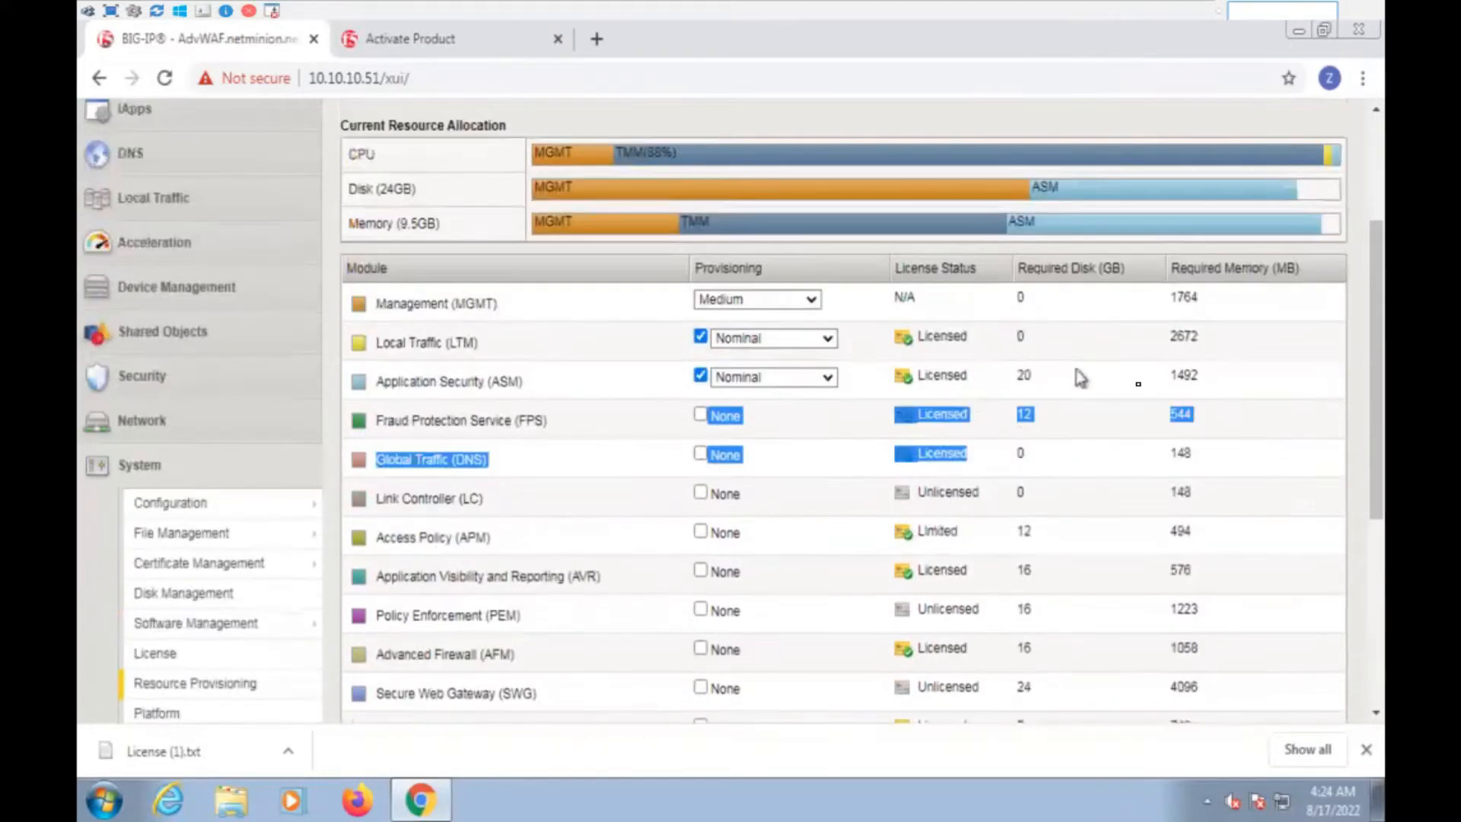
click(1277, 445)
scroll(1217, 533, up, 2)
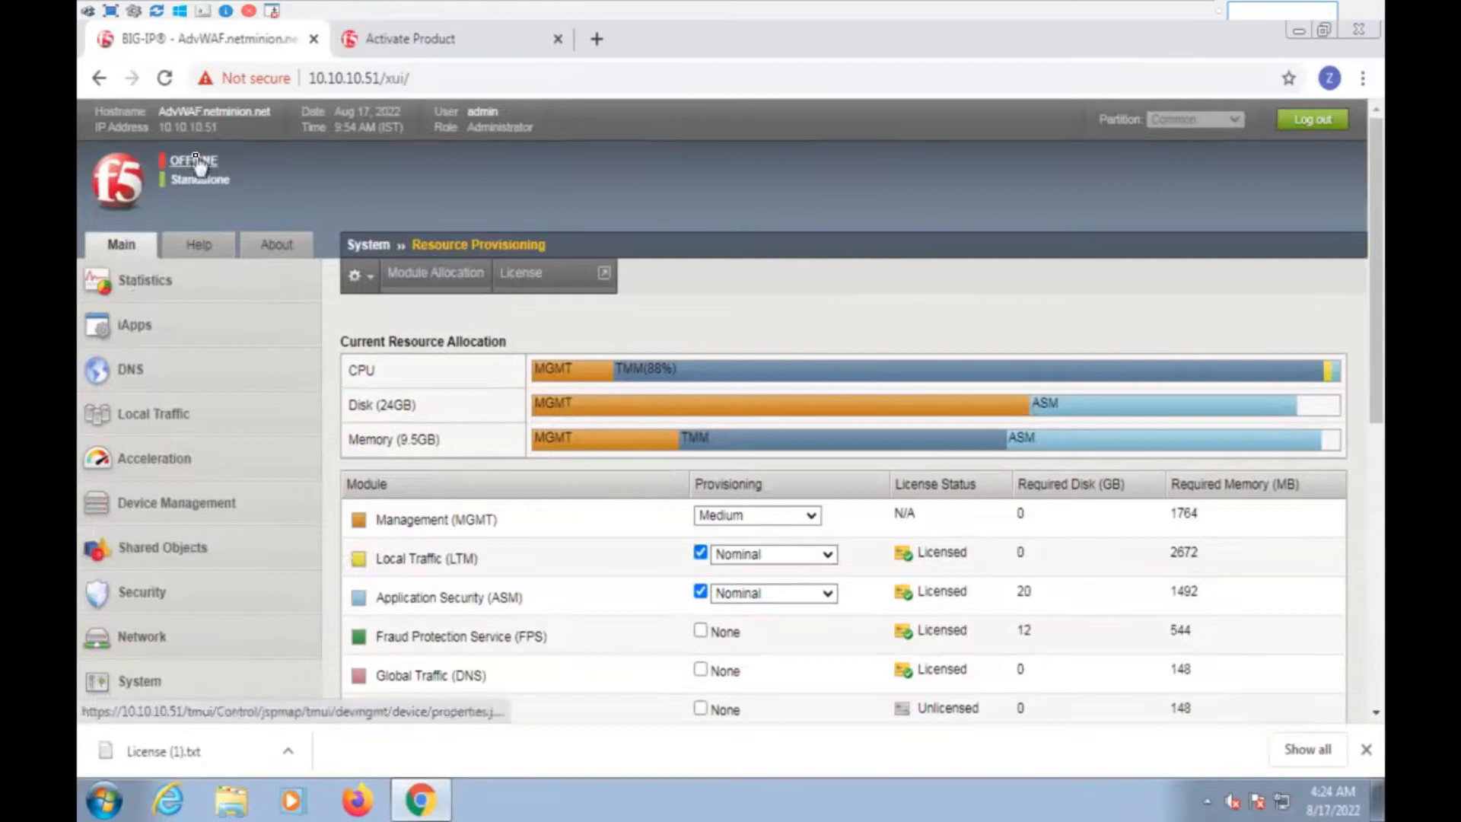
Dismiss the license download notice, load Local Traffic › Virtual Servers, and open the Start menu
click(1365, 749)
click(164, 420)
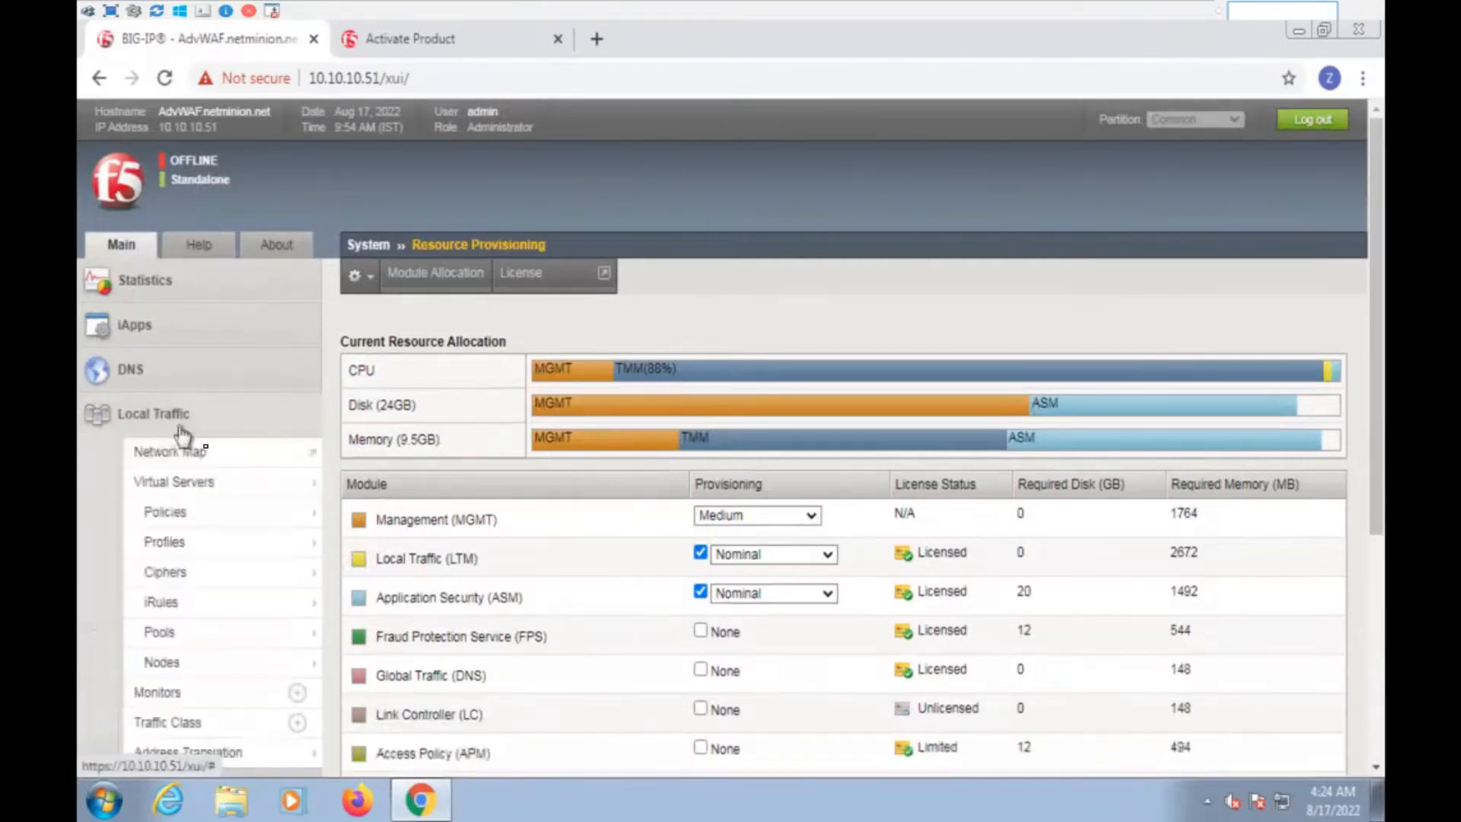
click(428, 517)
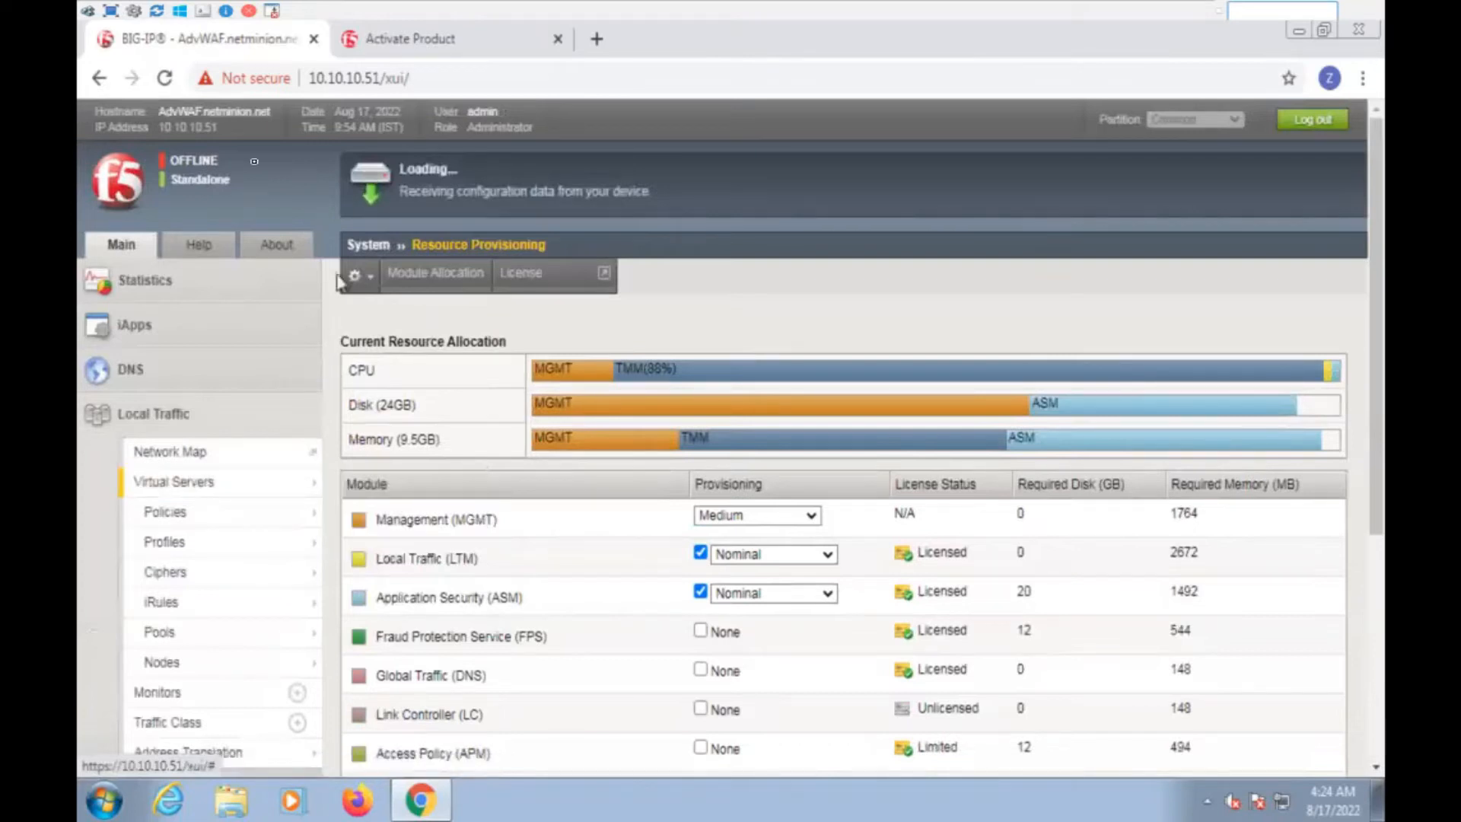
click(104, 799)
Launch PuTTY and connect to the BIG-IP using the saved ASM session
text(PUTTY)
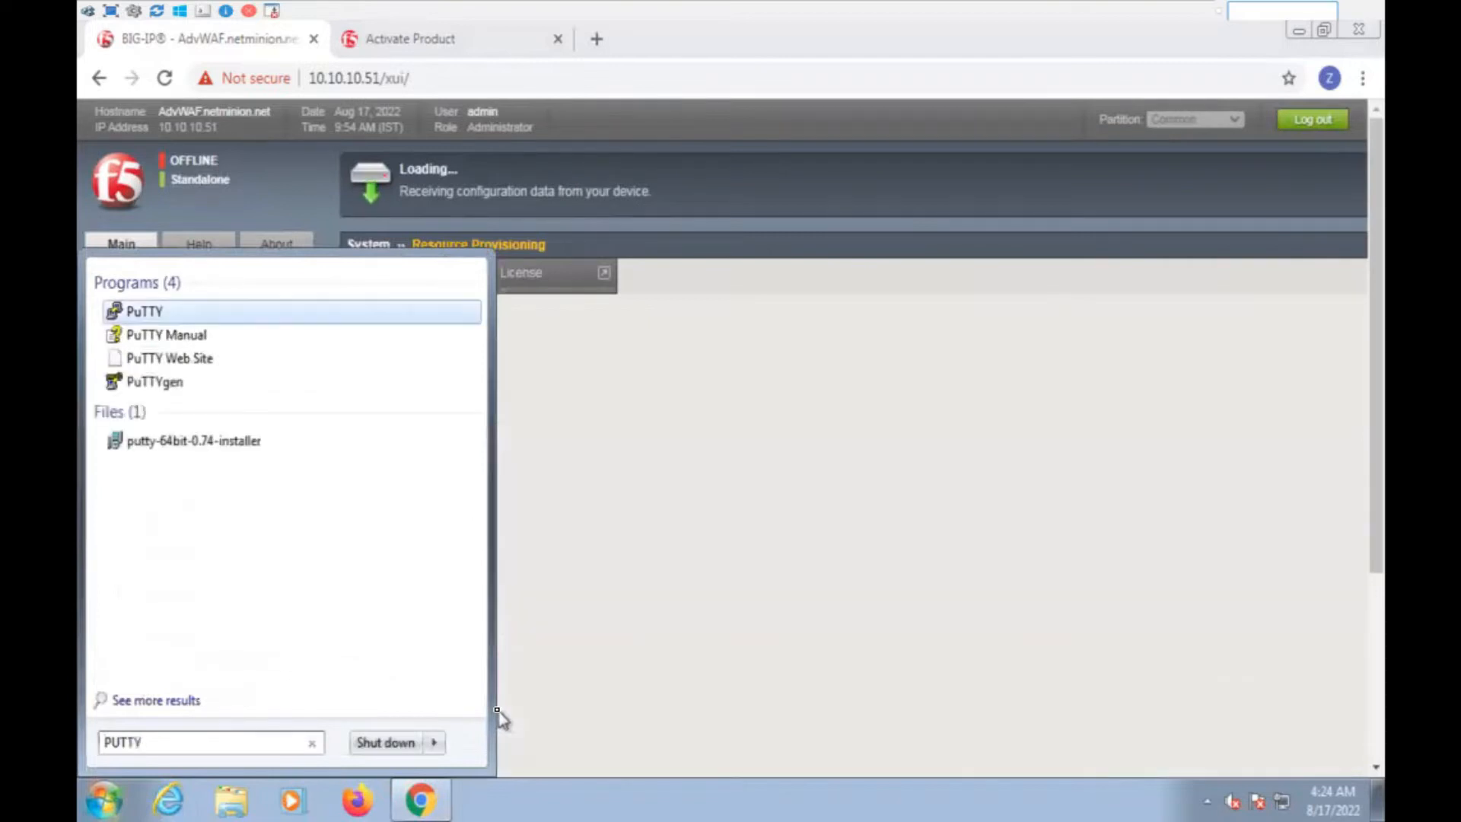
key(Return)
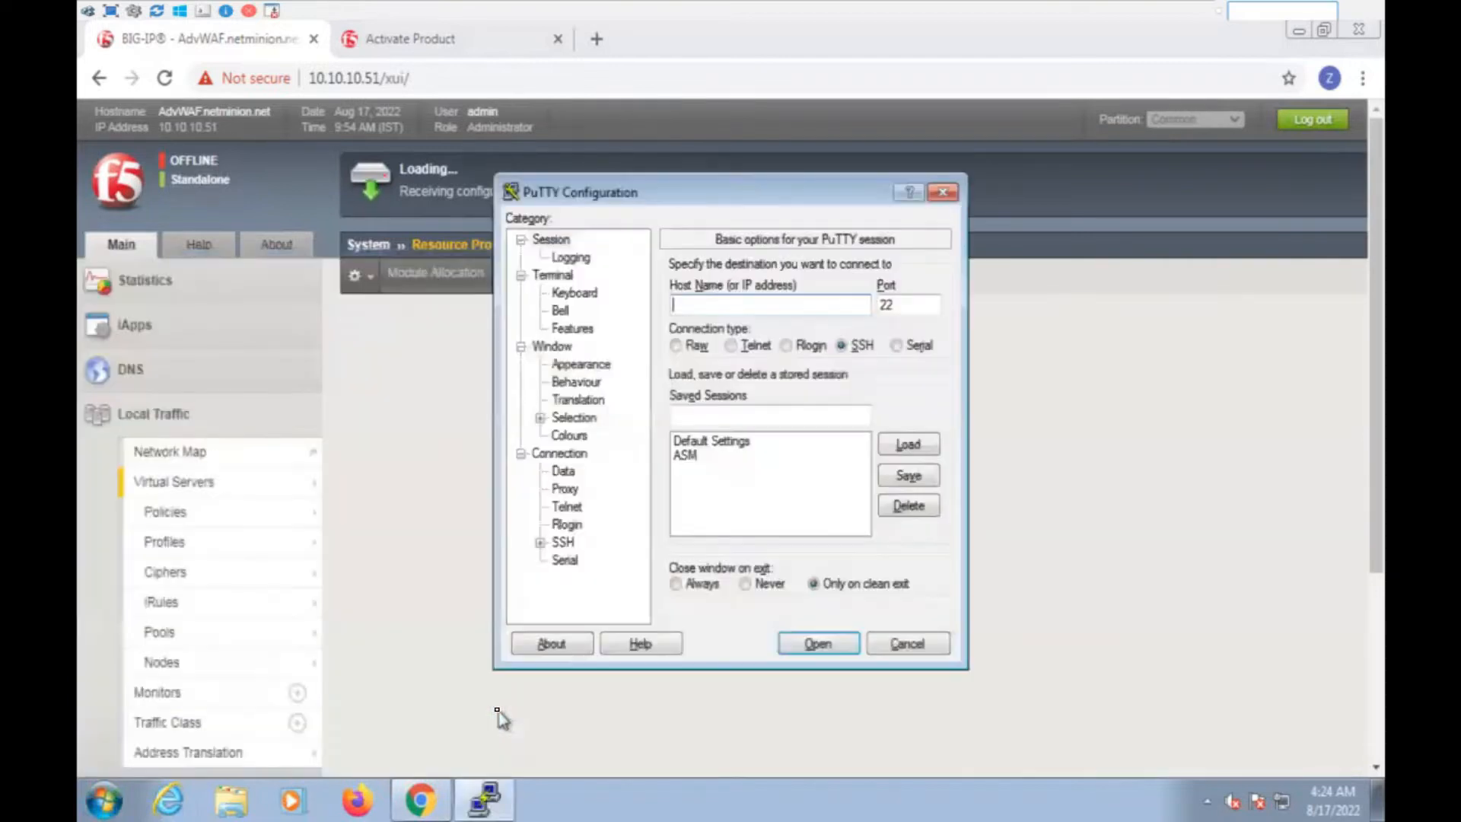
double_click(710, 457)
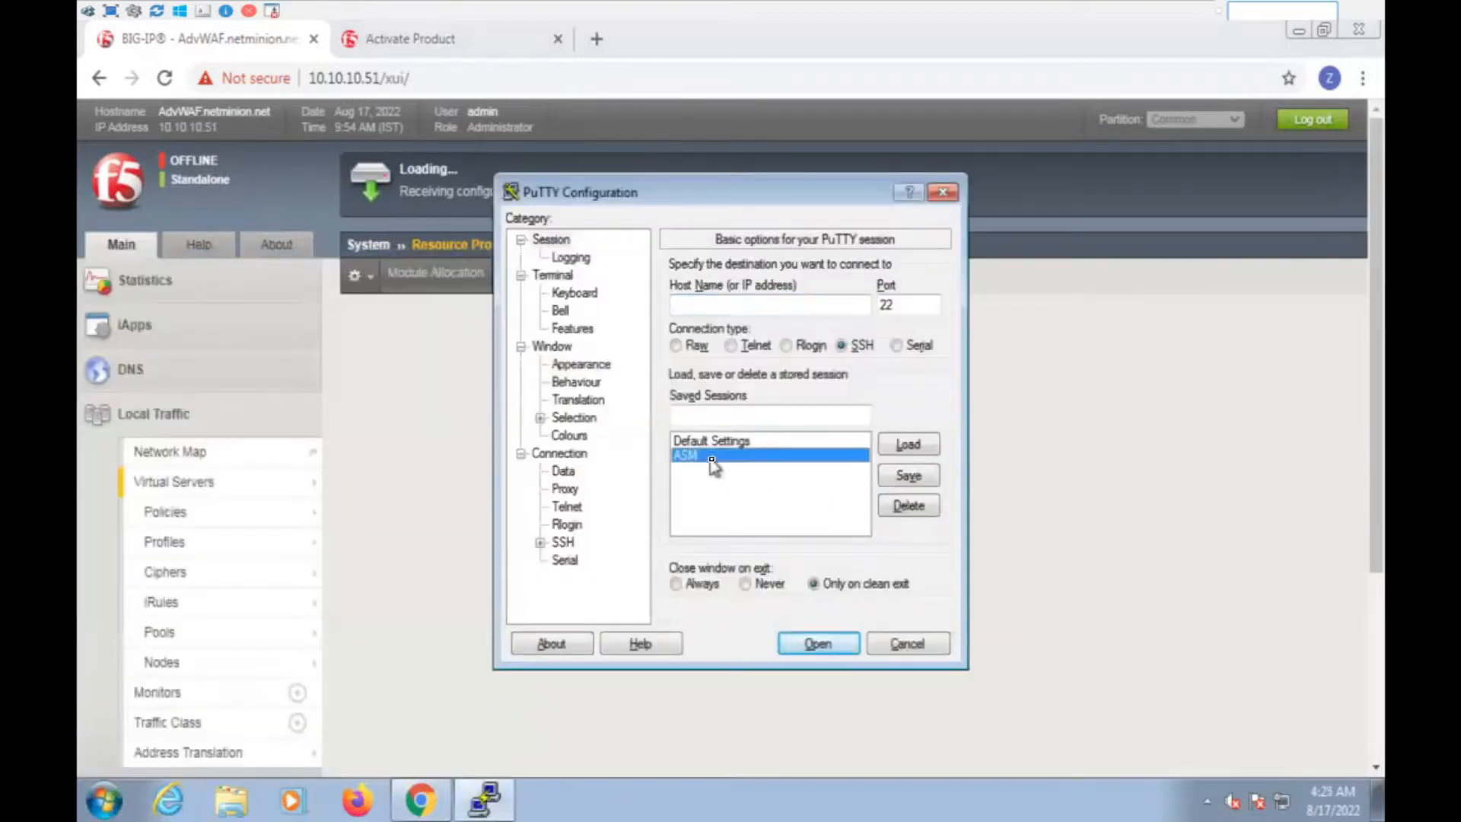
drag(486, 99, 950, 239)
Log in as root, run tail -f /var/log/ltm, and maximize the terminal
text(root)
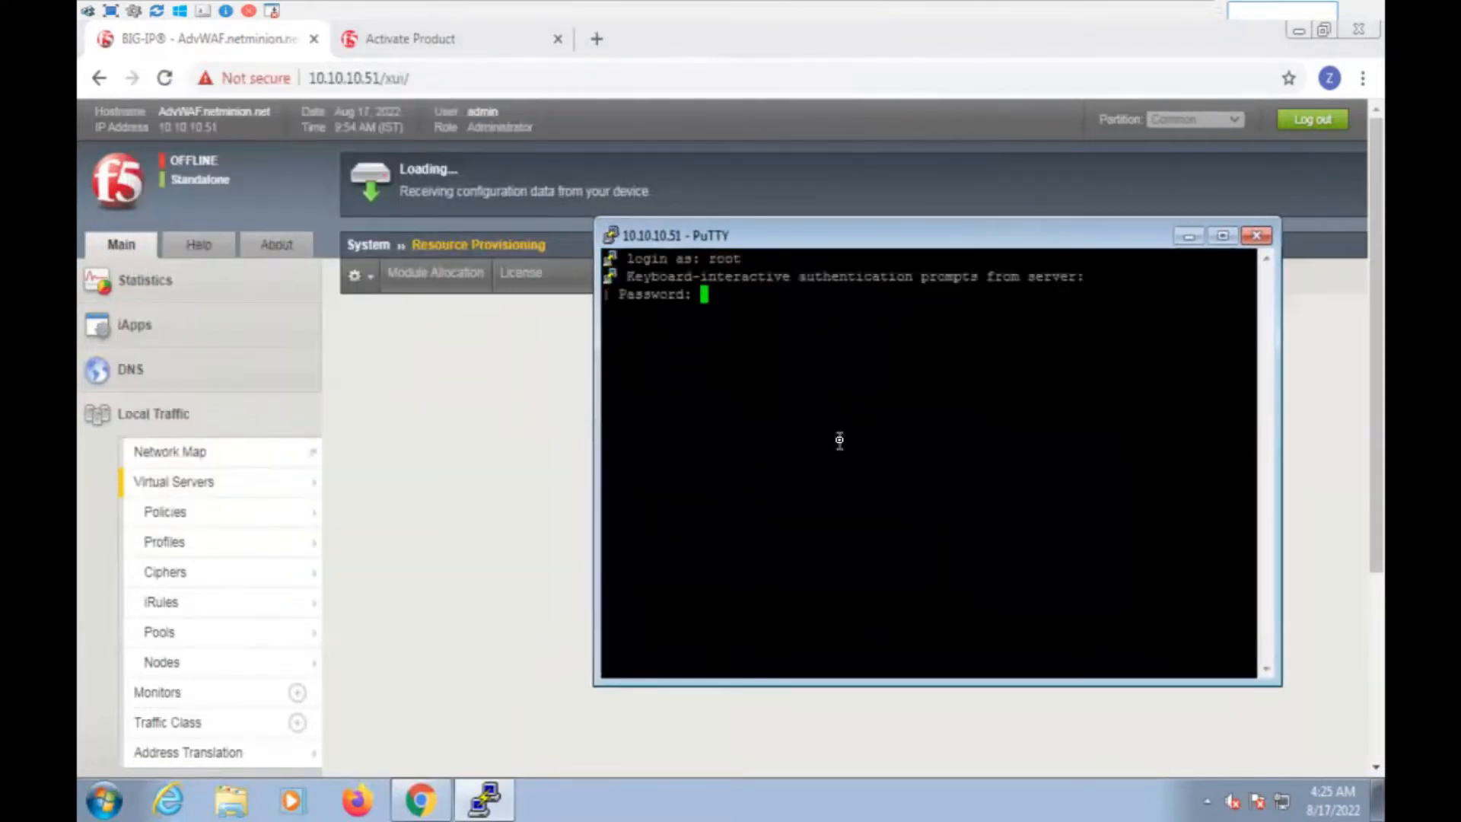
key(Return)
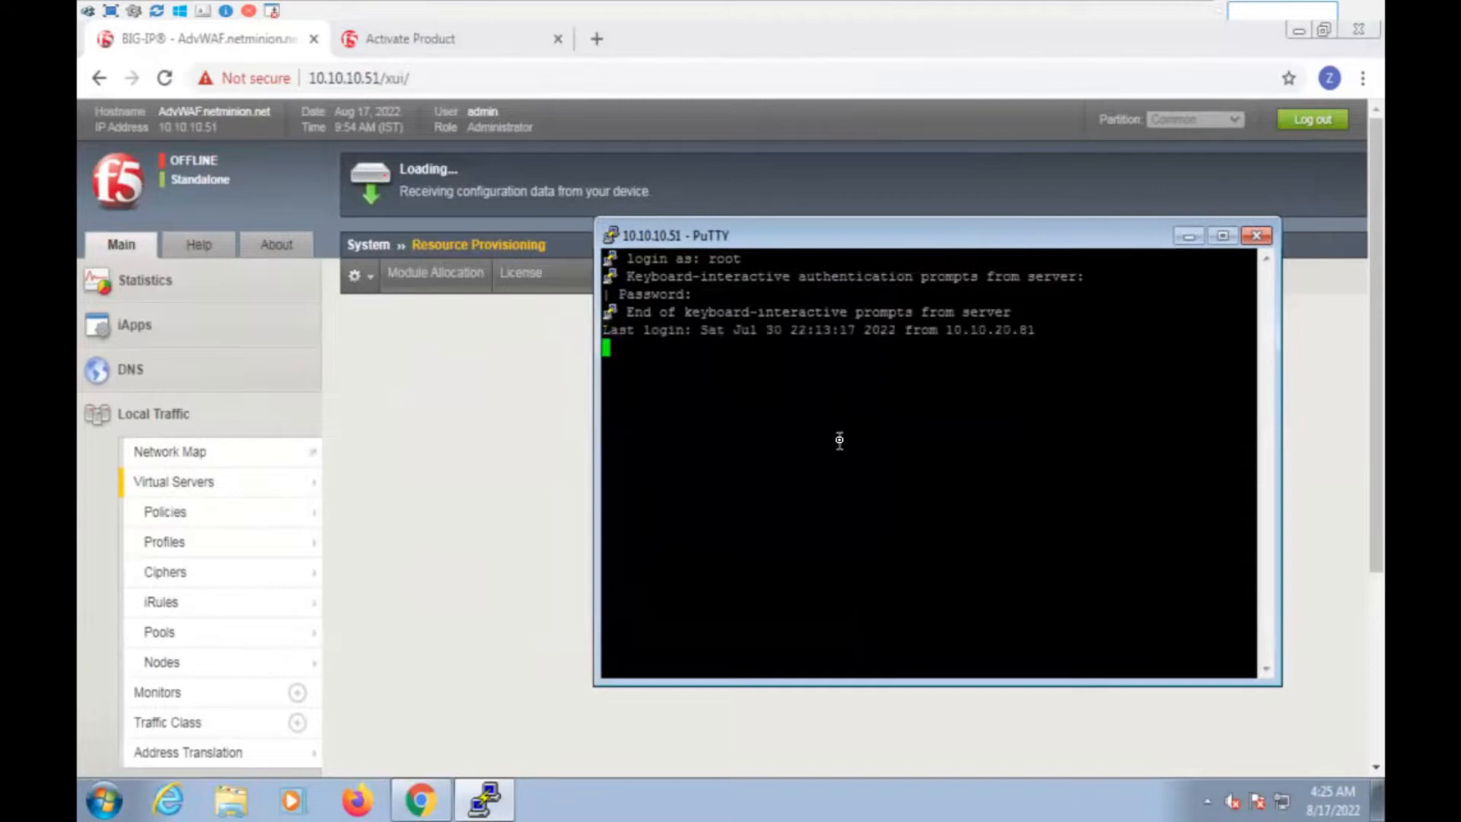
key(Return)
key(Return)
text(tail -f /var/lo)
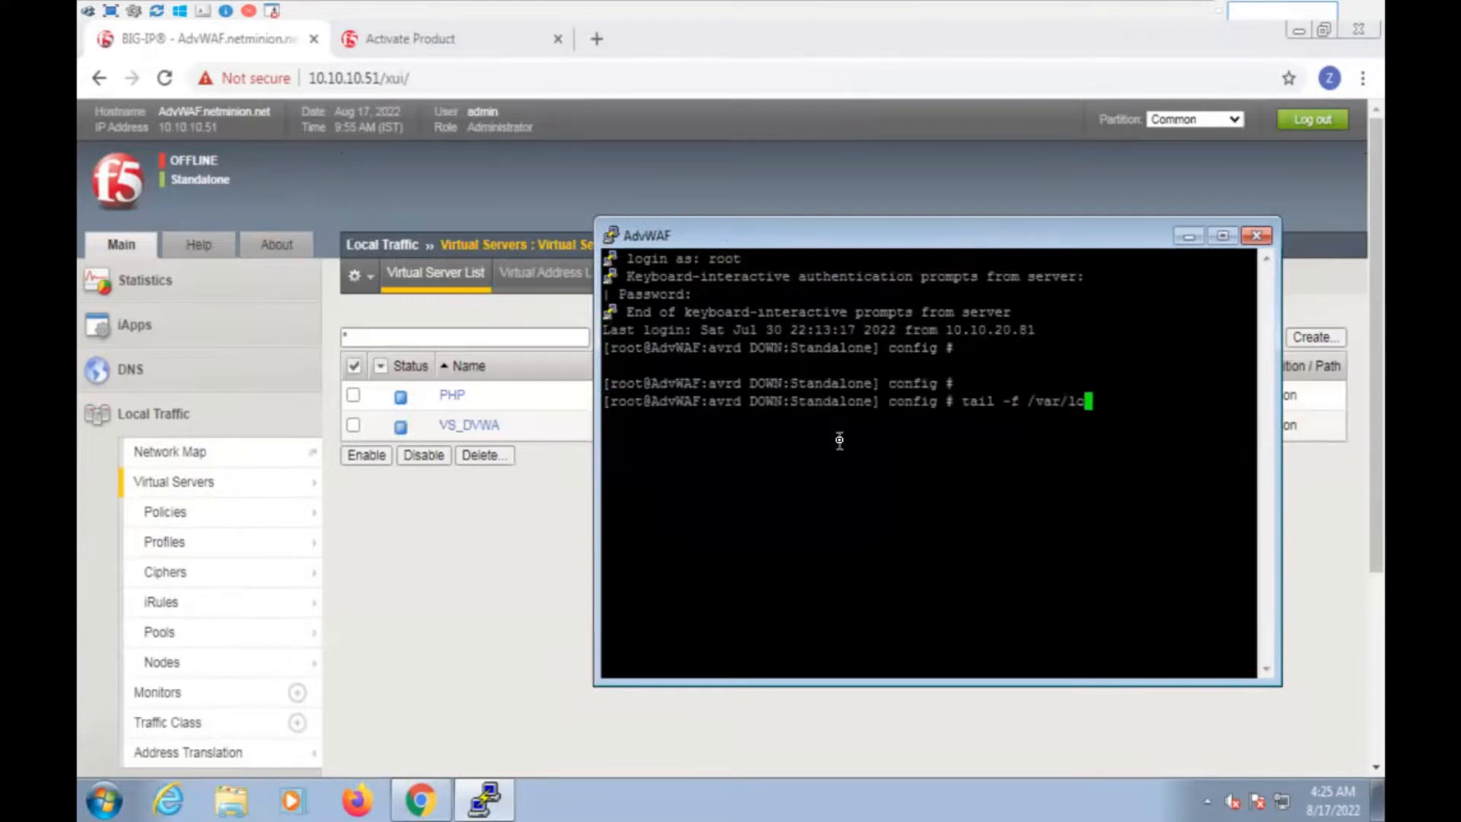
text(g/ltm)
key(Return)
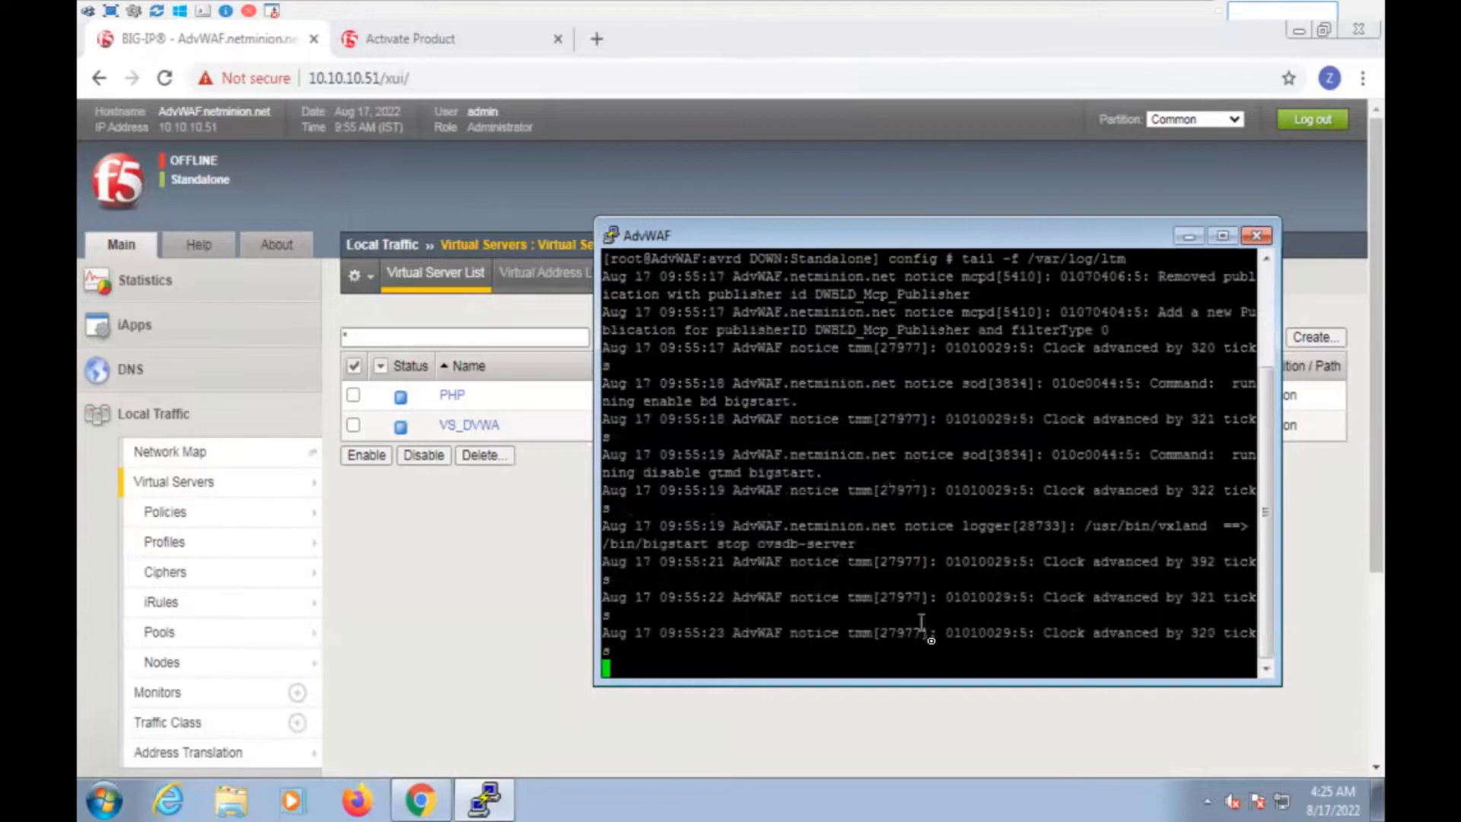
click(1223, 235)
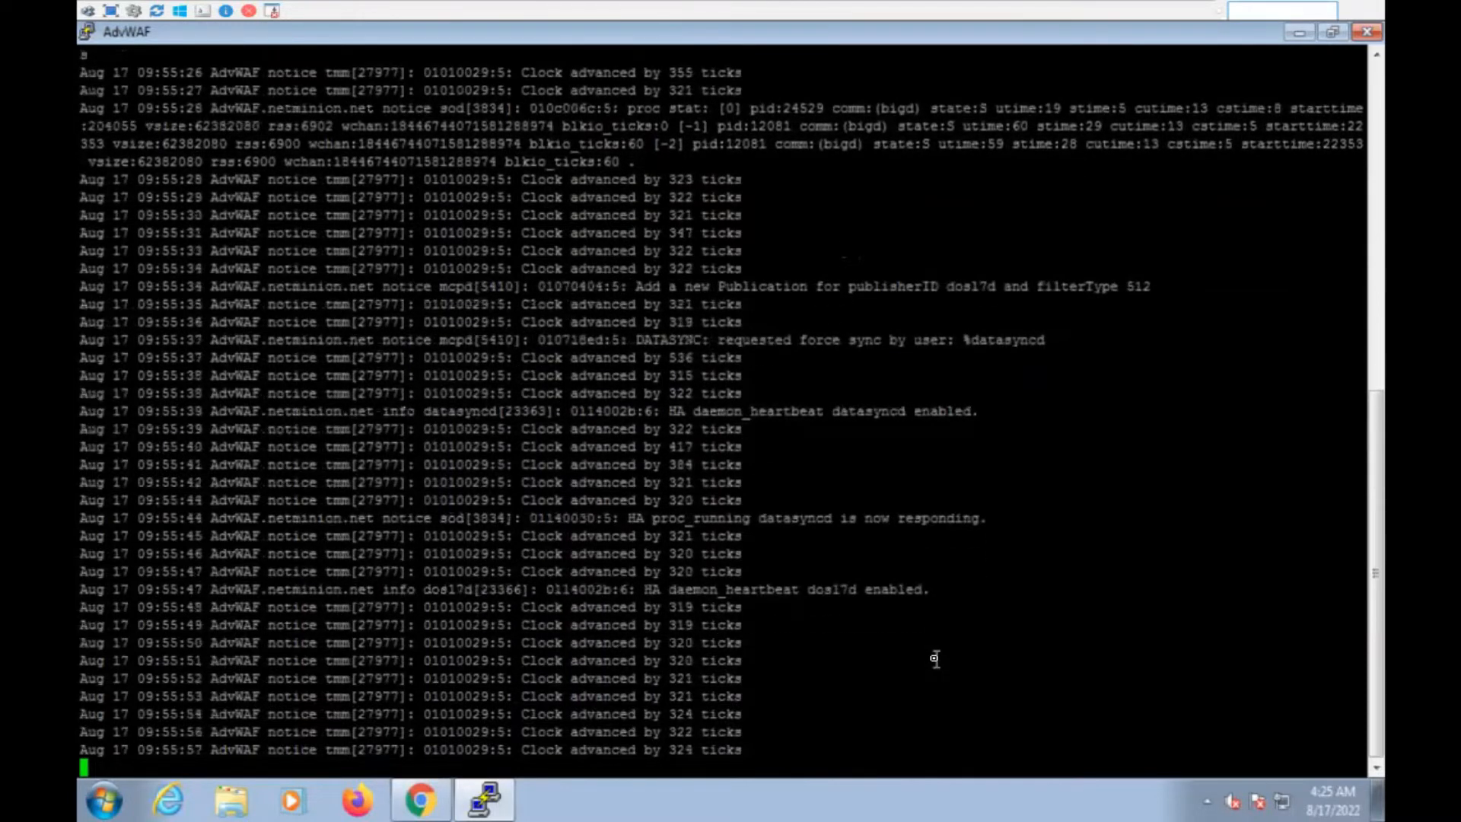
Stop the log follow, rerun tail -f /var/log/ltm until ASM messages appear, then stop it
key(ctrl+c)
key(Return)
key(Return)
key(Return)
key(Return)
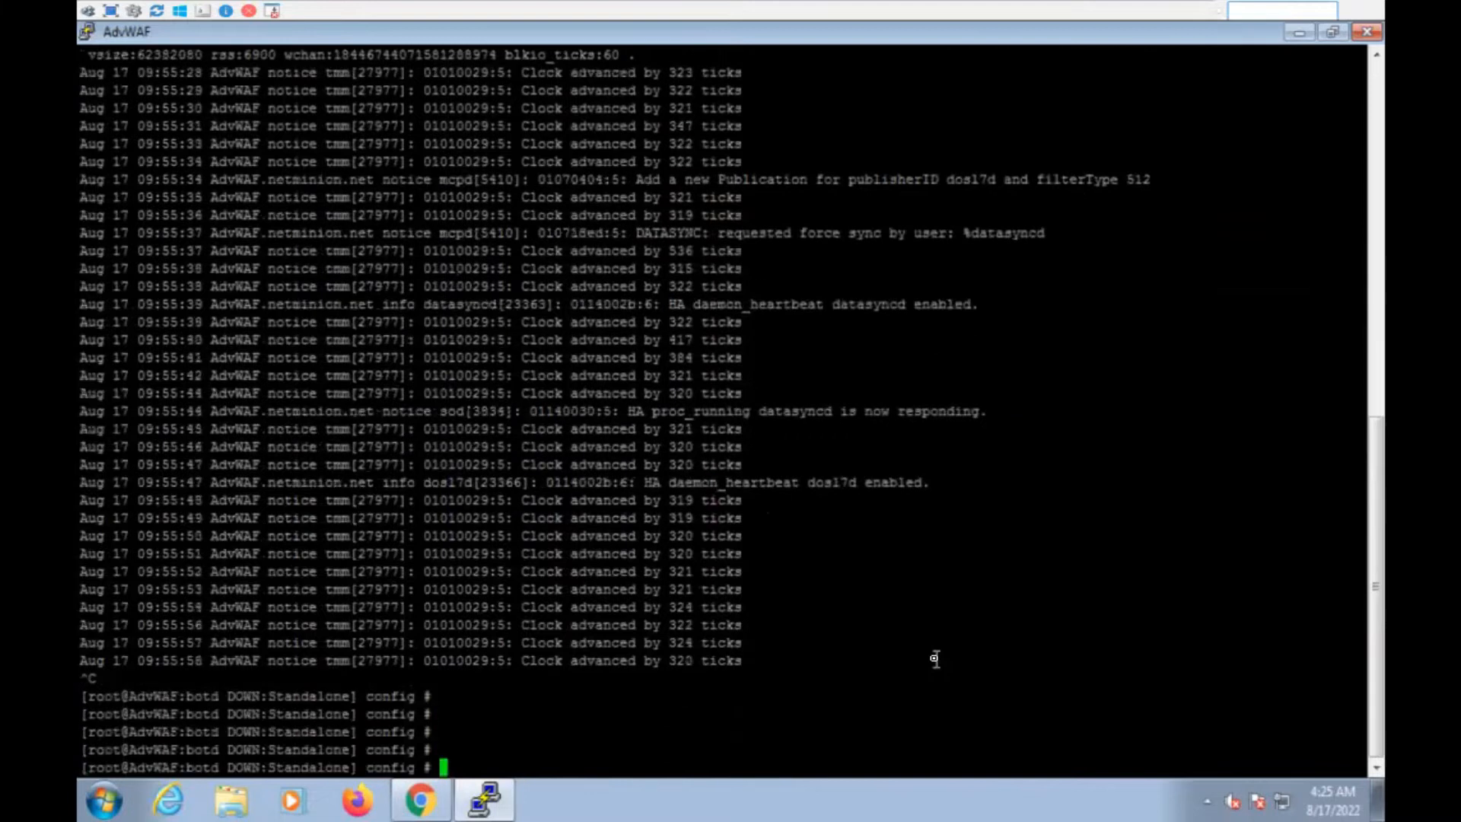
drag(185, 721, 258, 718)
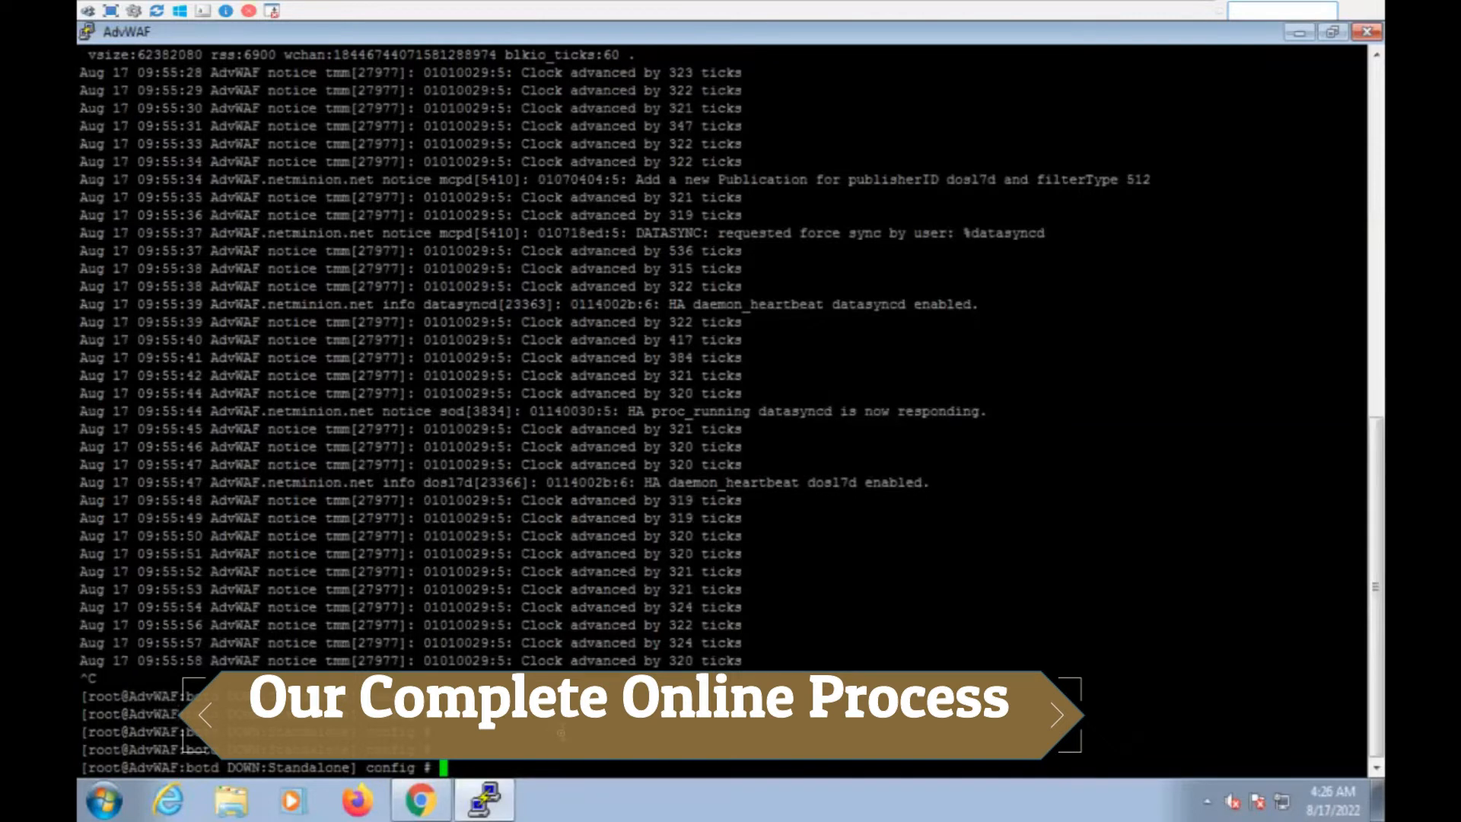
key(Up)
key(Return)
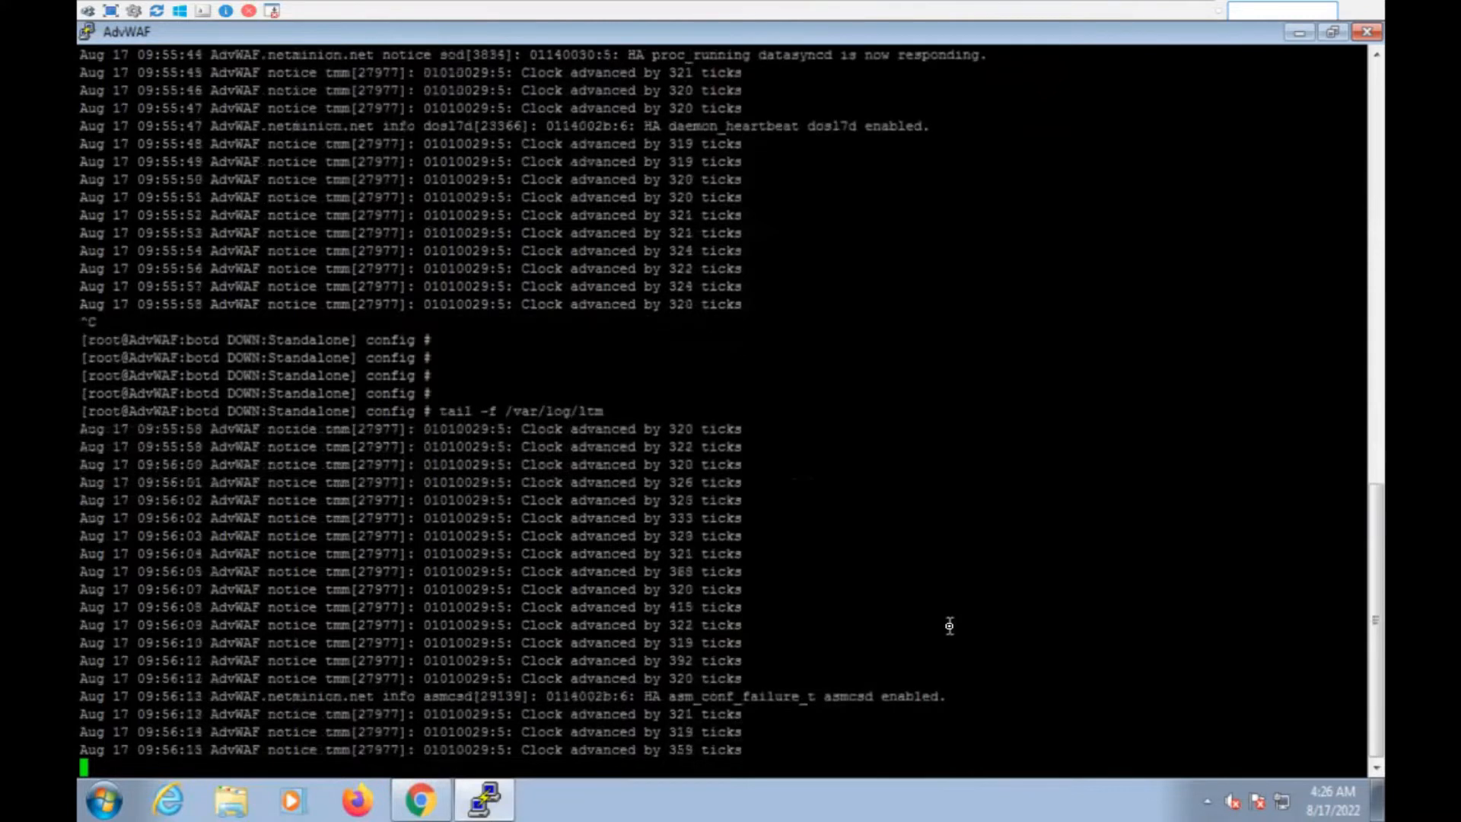
key(ctrl+c)
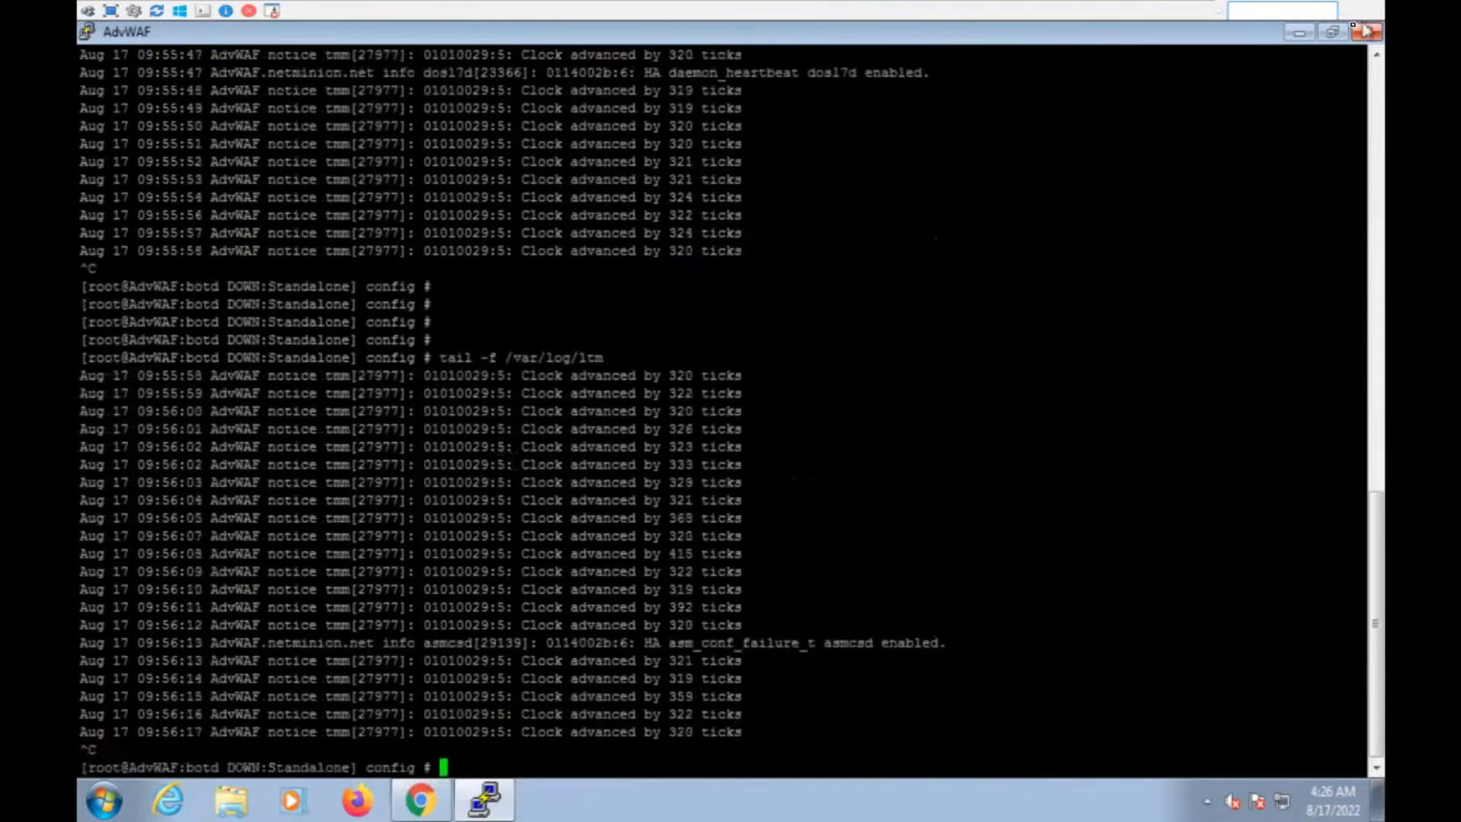
Minimize PuTTY and switch back to the NetMinion Advance-WAF ASM LAB topology page
click(1299, 32)
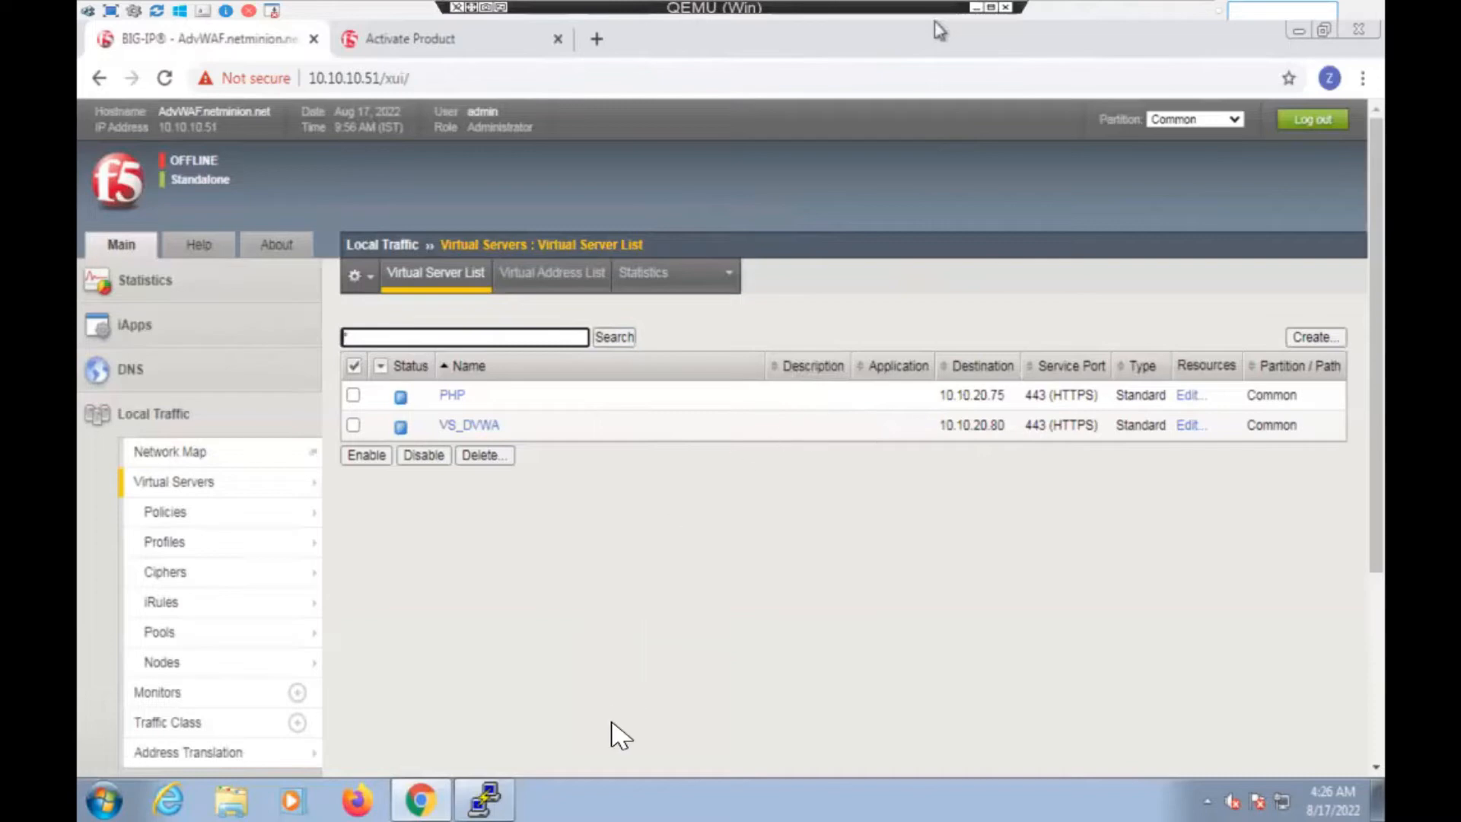
key(alt+Tab)
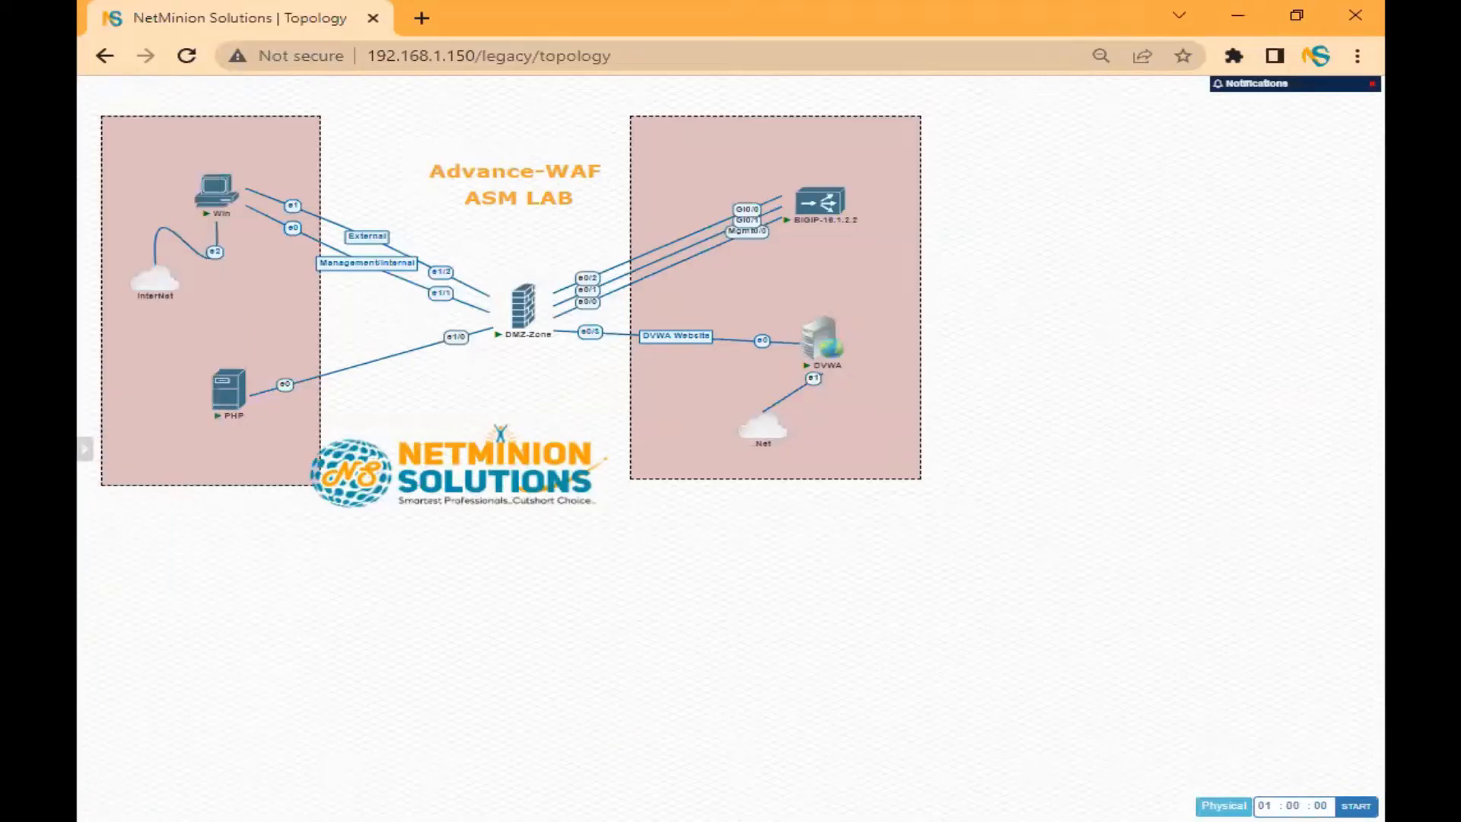
key(alt+Tab)
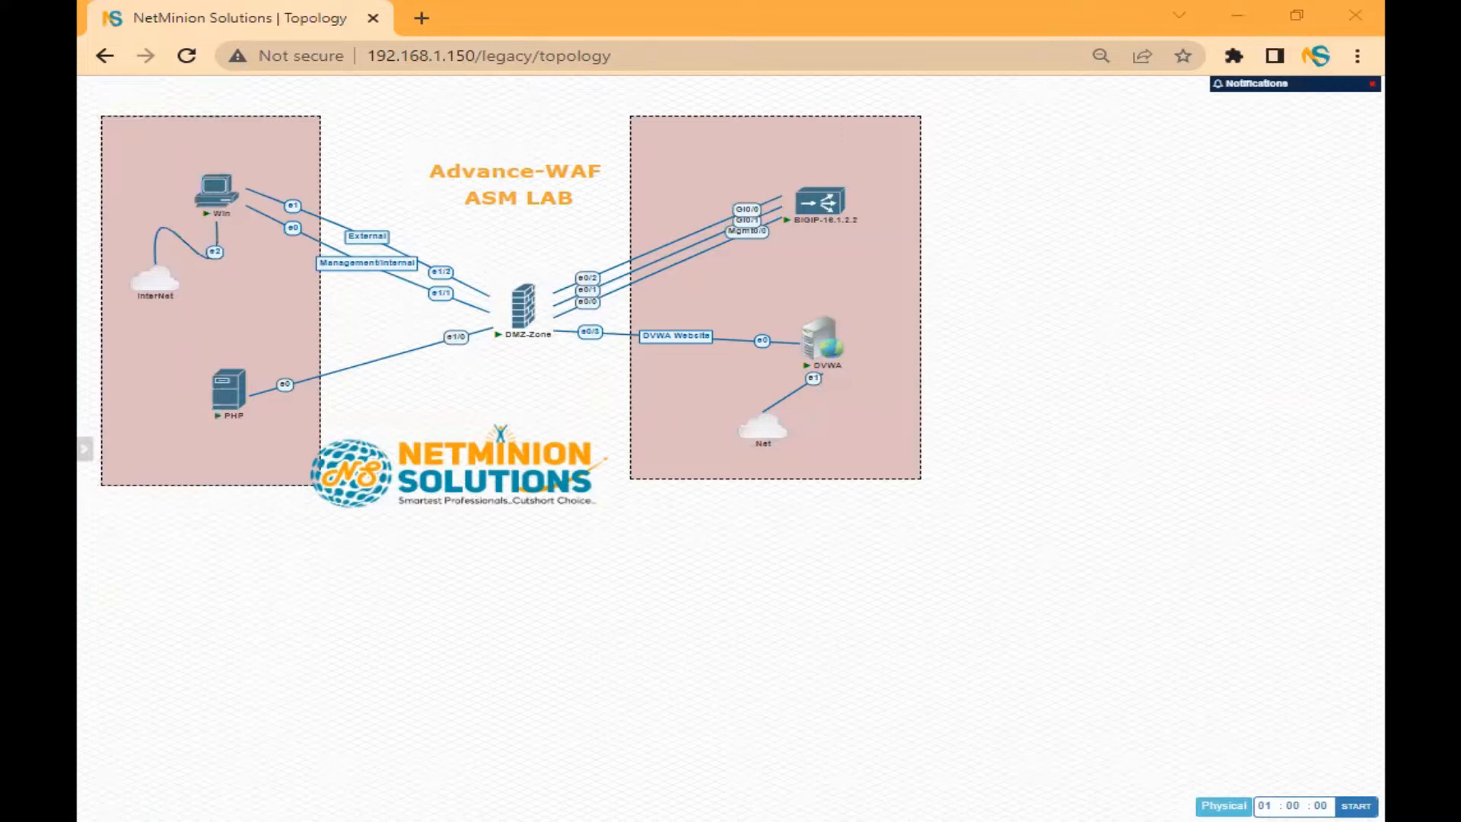